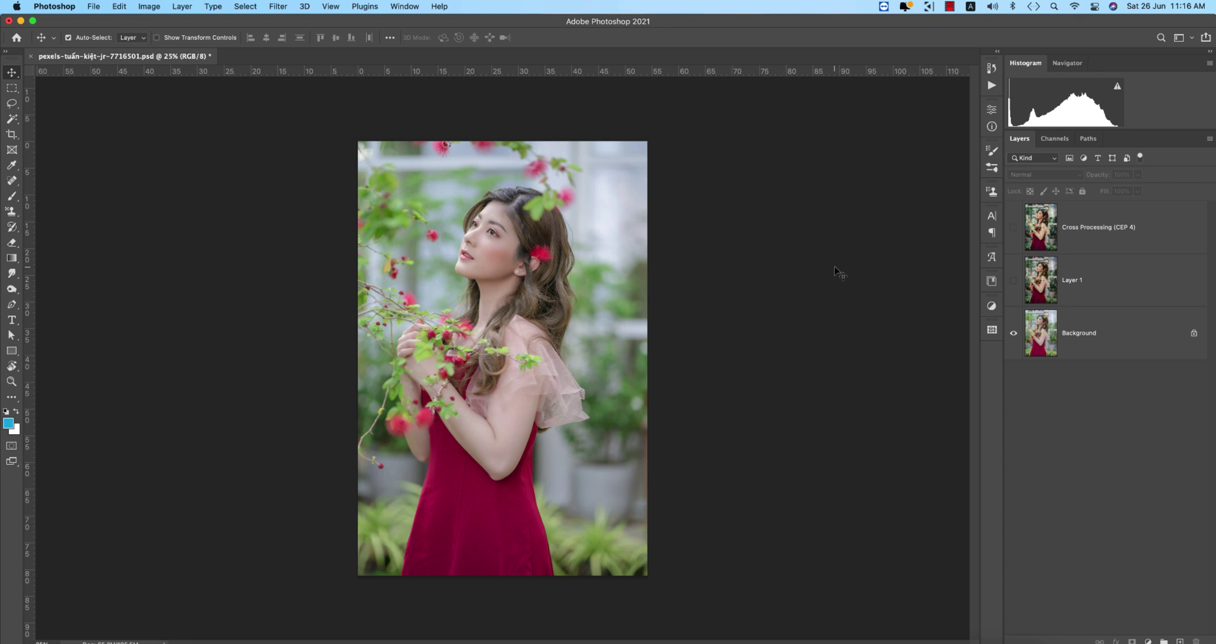
Toggle Layer 1 and Cross Processing visibility to compare the graded and original looks
click(1013, 280)
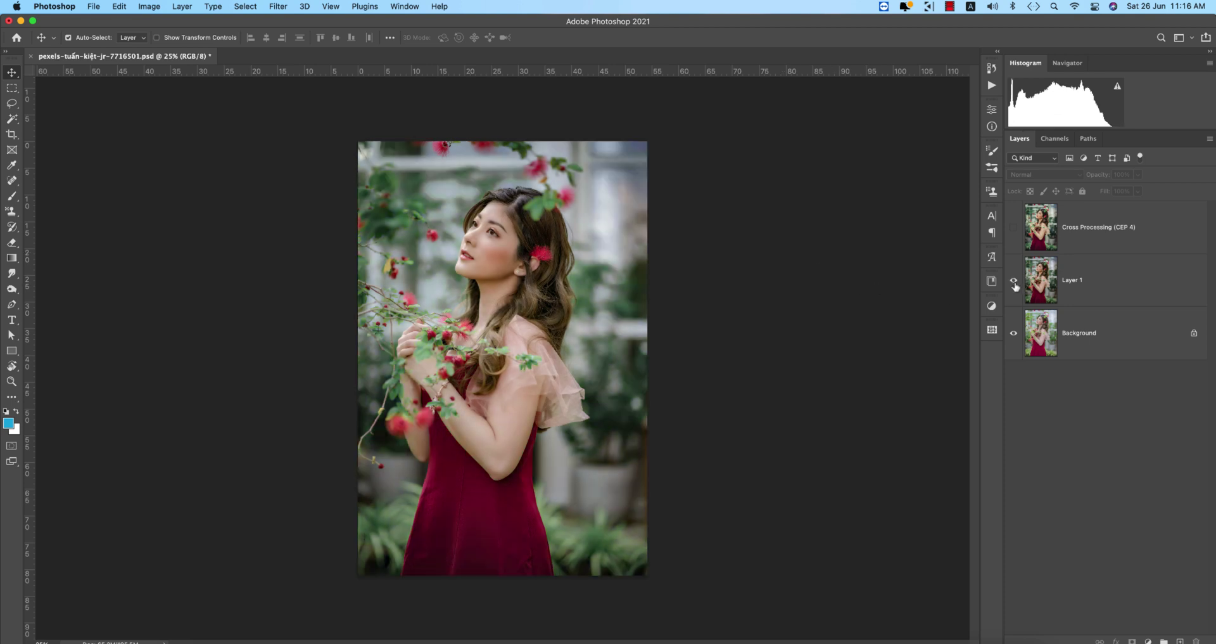
click(1014, 228)
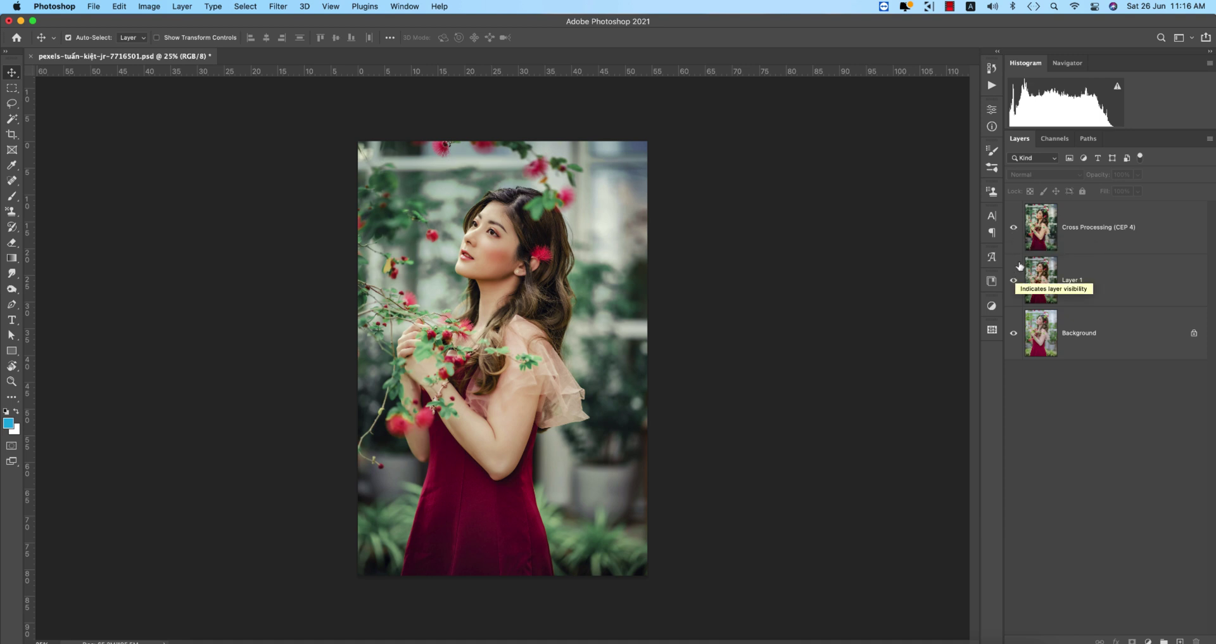
click(1013, 227)
click(1014, 282)
Delete Layer 1 and the Cross Processing (CEP 4) layer
click(1094, 285)
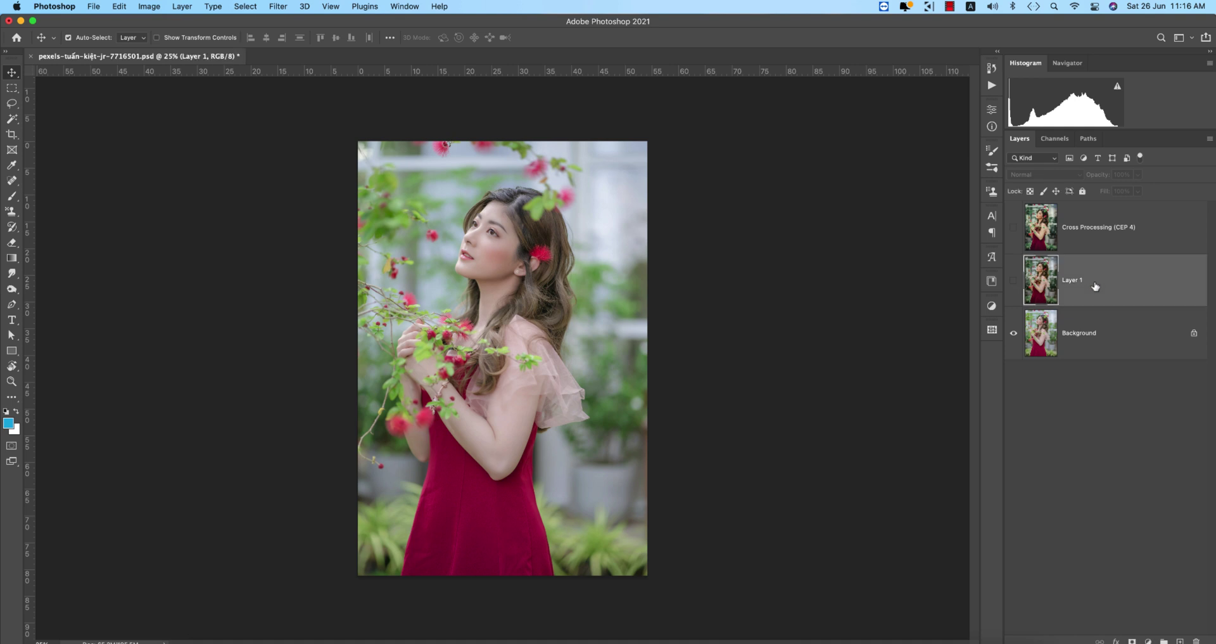
key(Delete)
click(1091, 240)
key(Delete)
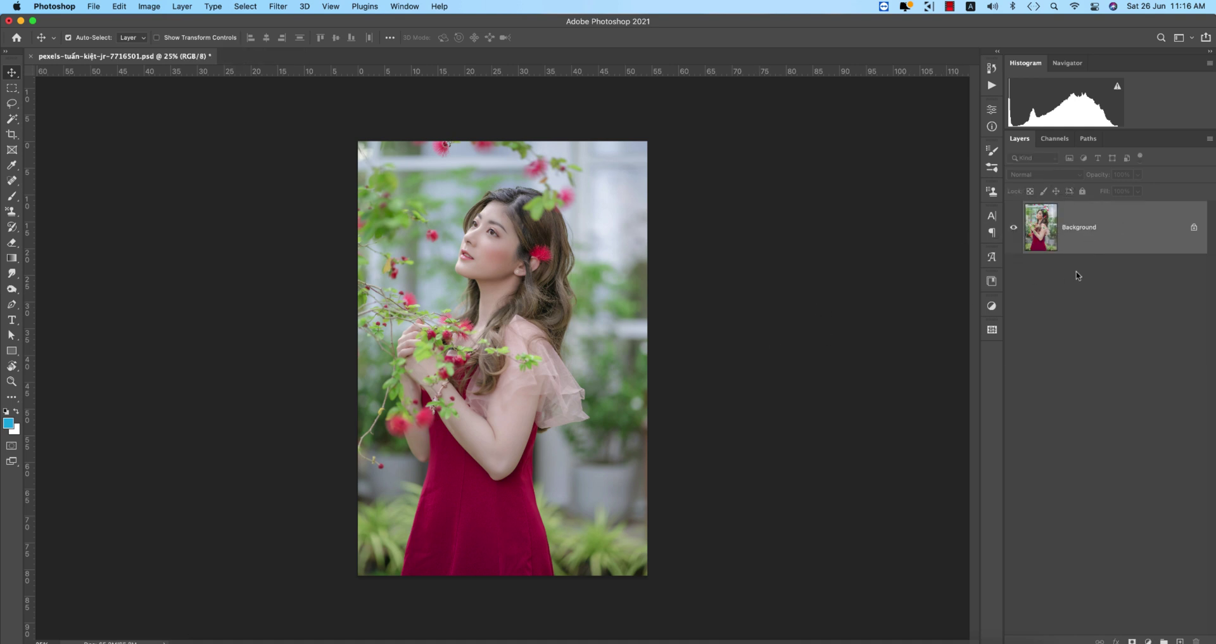
Duplicate Background into a Background copy and open the copy in Filter > Camera Raw Filter
drag(1109, 251, 1180, 638)
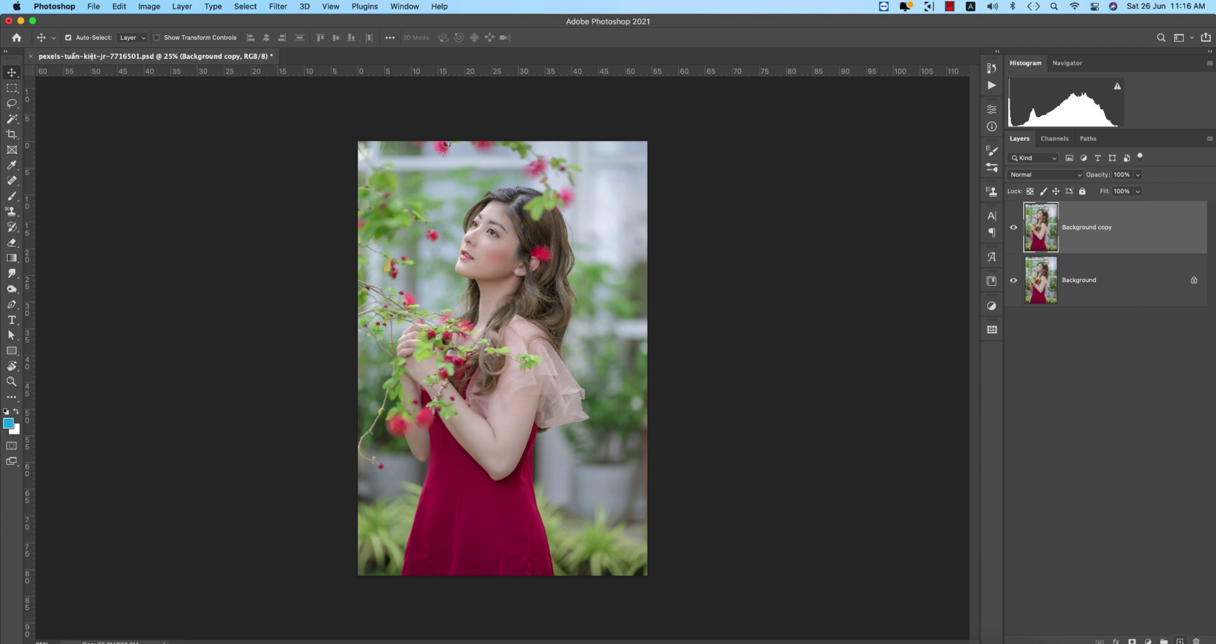
click(279, 7)
click(291, 97)
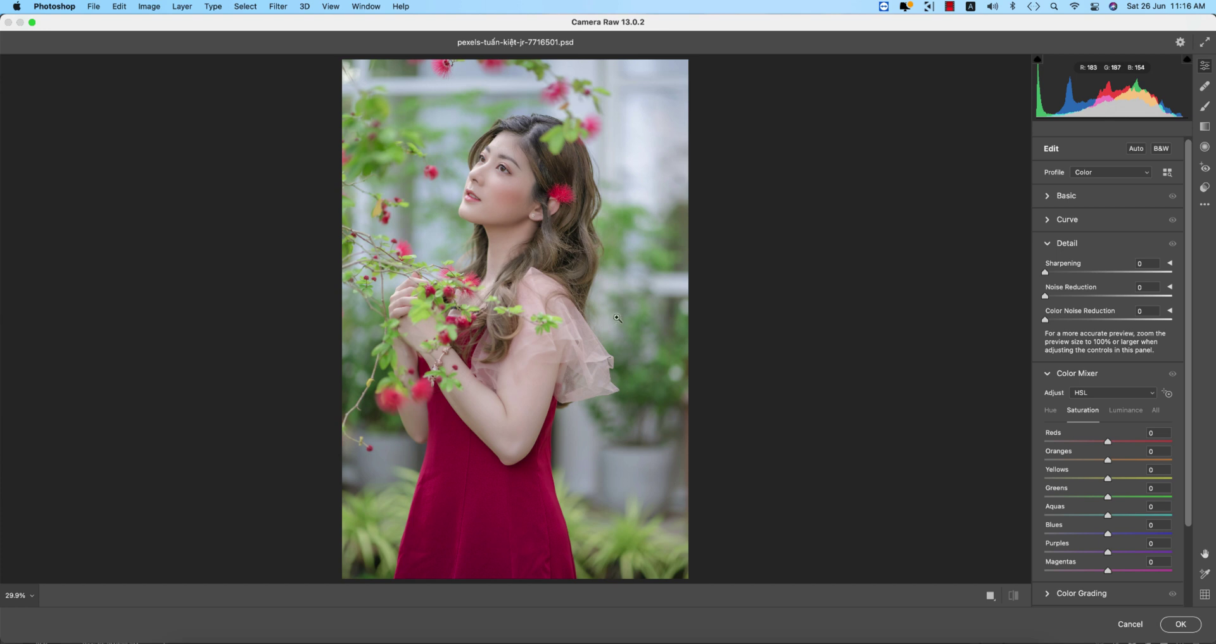
Collapse Detail and Color Mixer, then load the ASIAN .xmp settings file
click(1048, 244)
click(1052, 267)
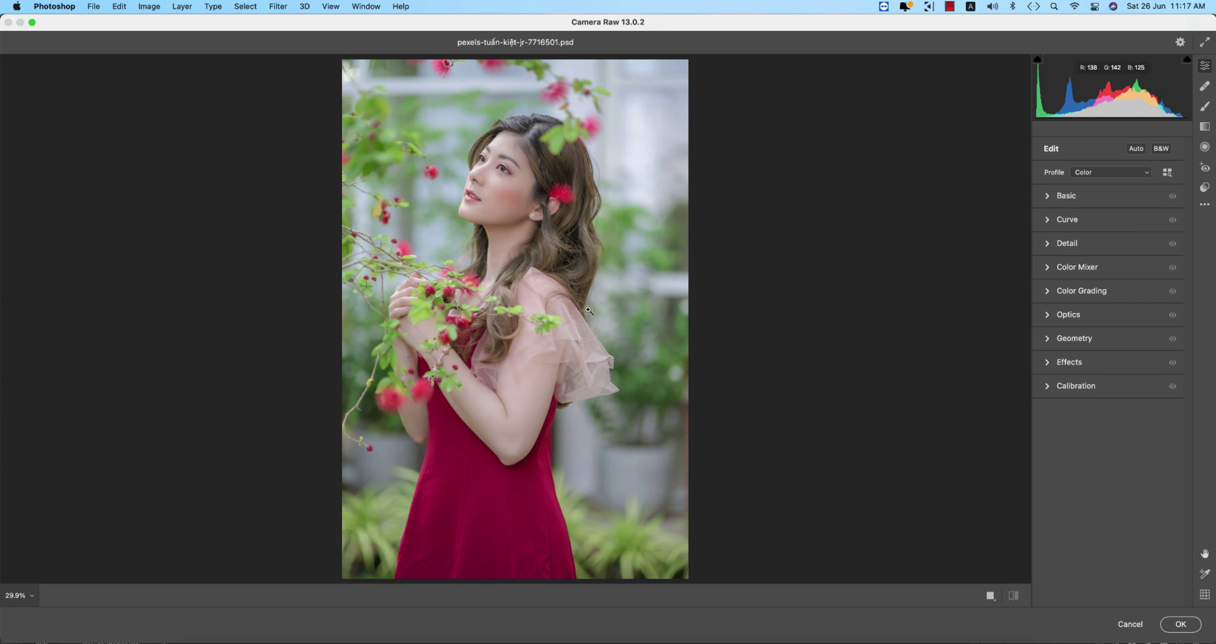
click(1205, 205)
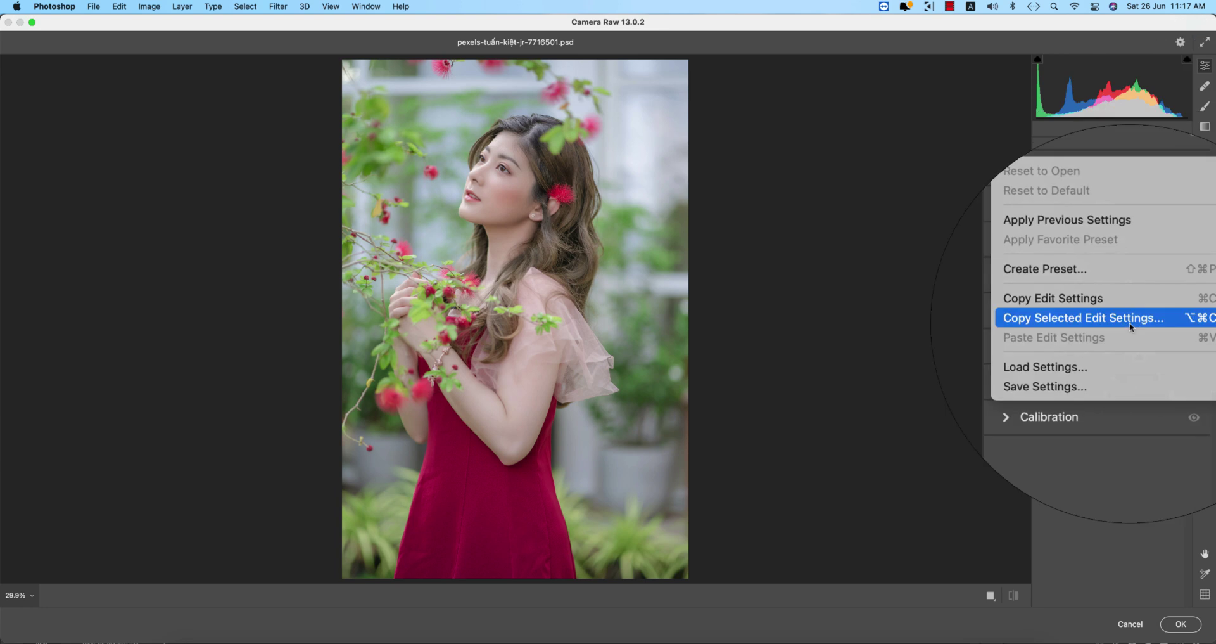
click(1083, 354)
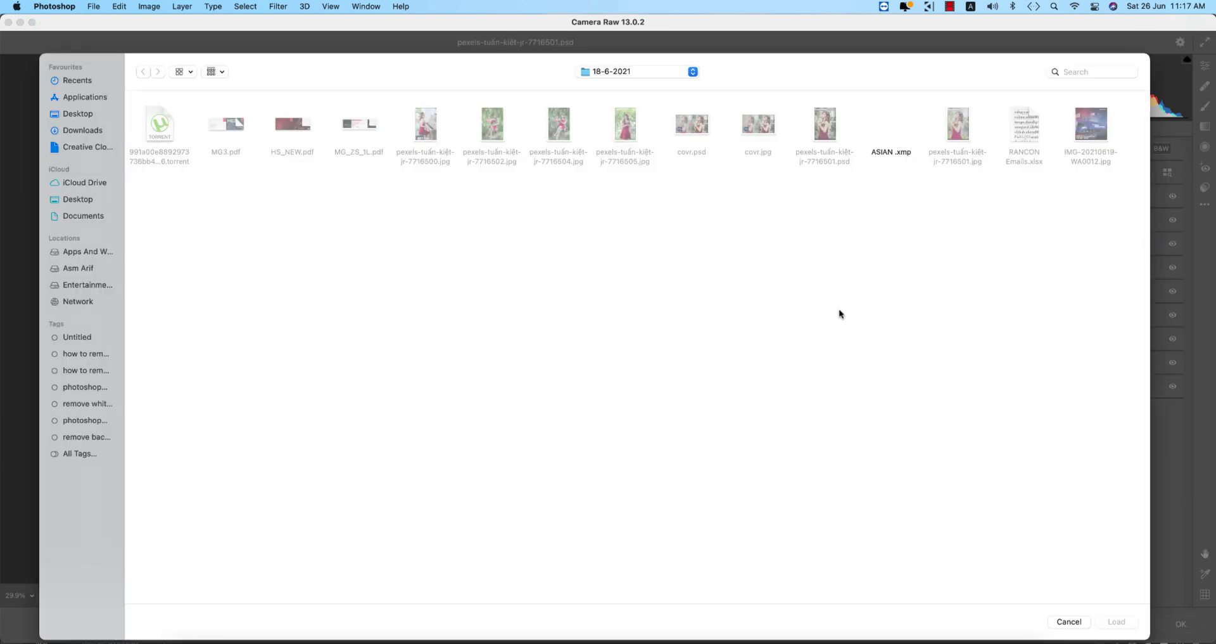
double_click(886, 154)
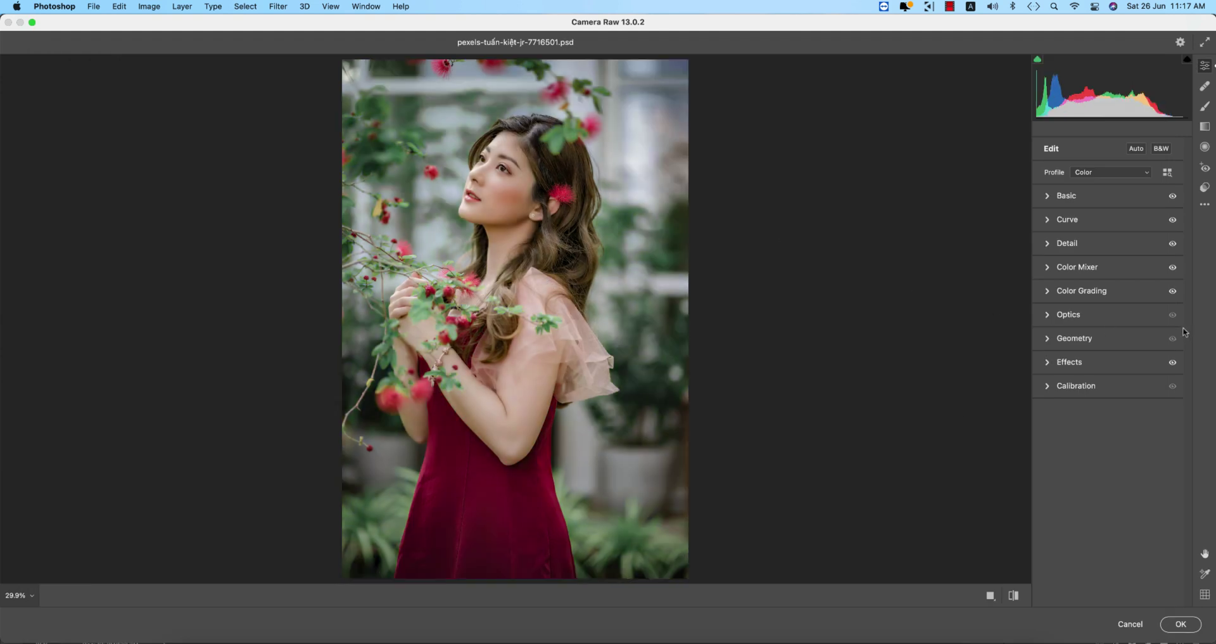
In the Basic panel, set Highlights to -32
click(1048, 198)
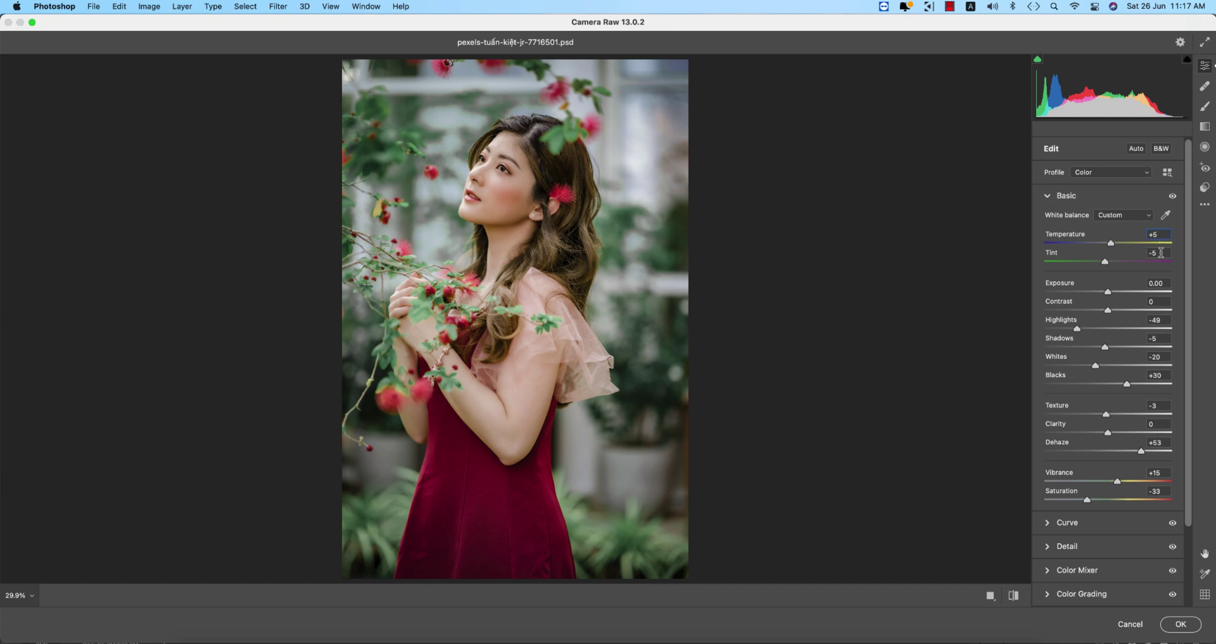
click(1167, 235)
click(1161, 302)
mouse_move(1077, 330)
mouse_down()
mouse_move(1120, 336)
mouse_move(1092, 334)
mouse_up()
click(1159, 319)
key(Tab)
Zoom in on the face and soften Texture to -4
click(1163, 406)
click(468, 189)
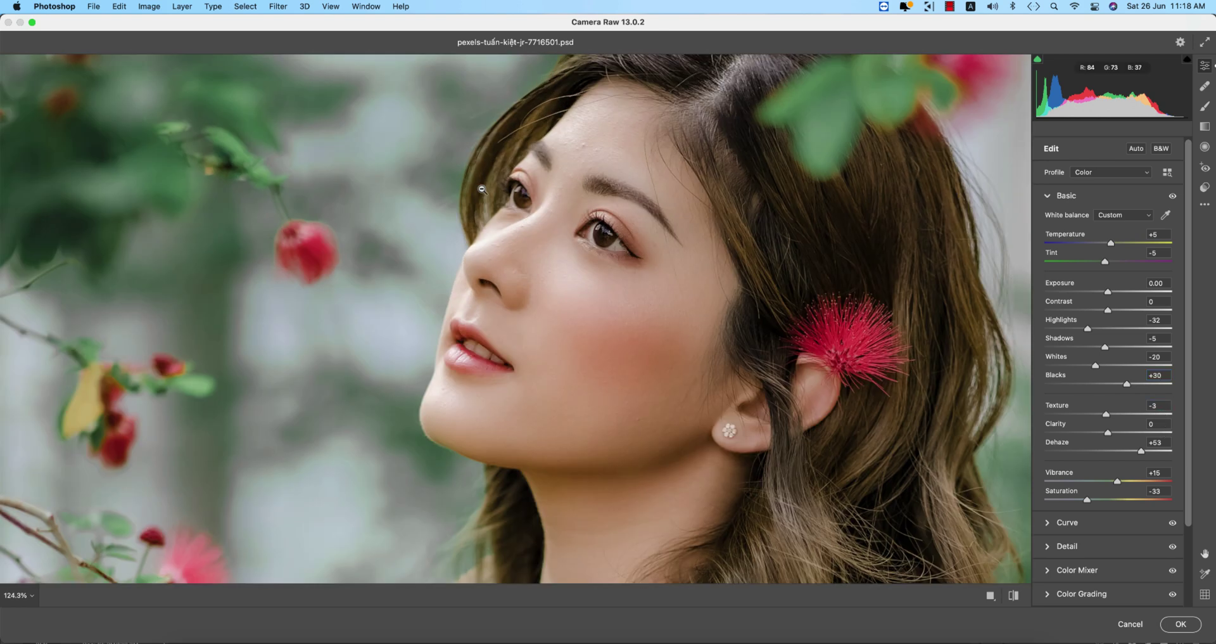
drag(1106, 416, 1107, 418)
click(1167, 444)
key(super+0)
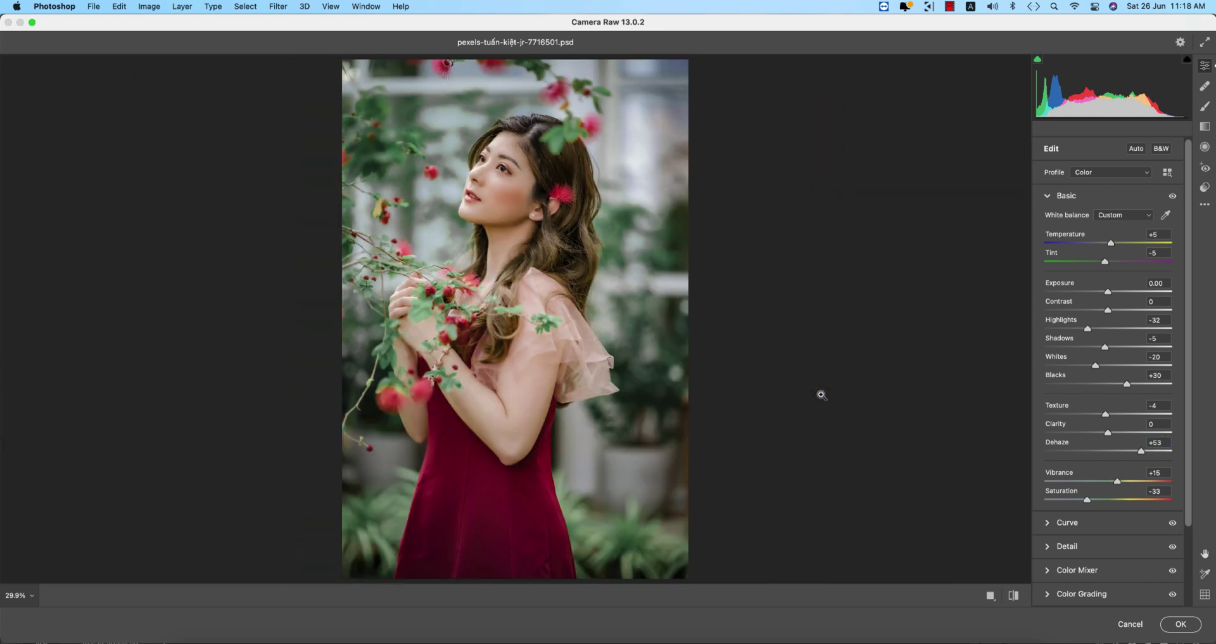
Test Dehaze values along the slider and settle on +42
click(1075, 452)
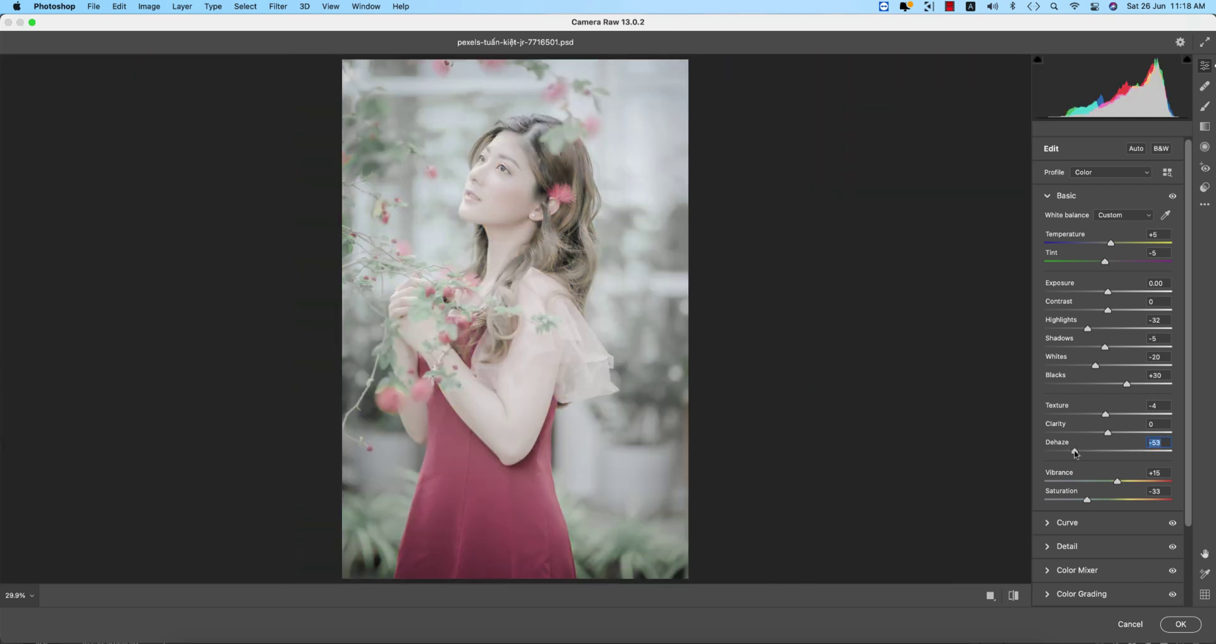
click(1138, 451)
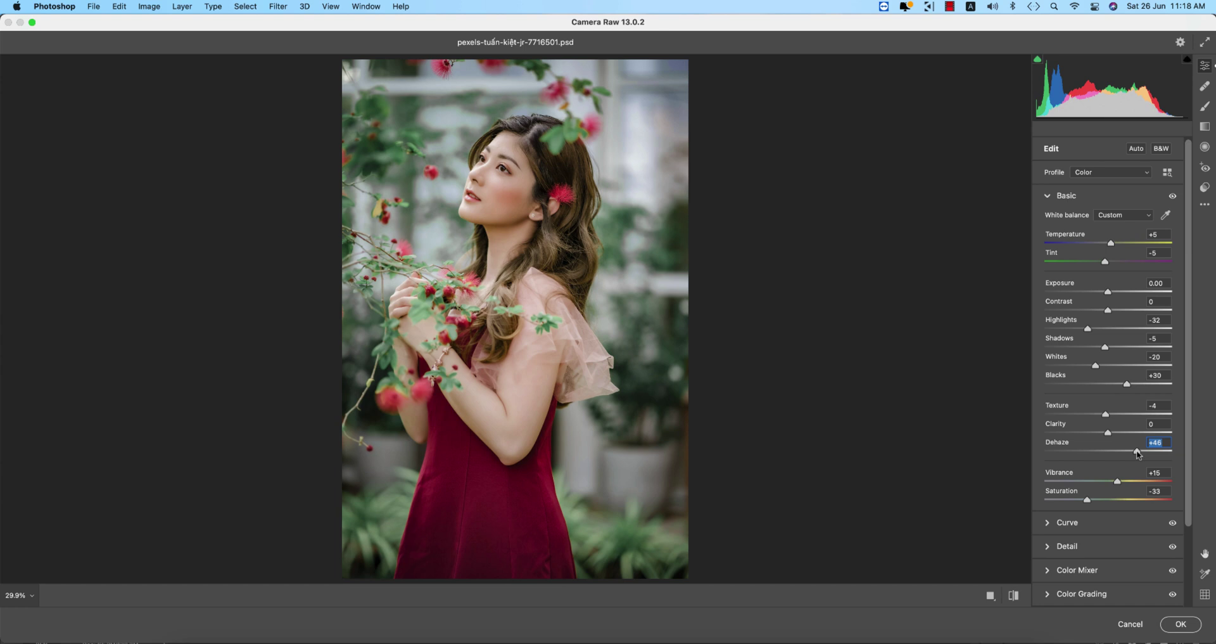
click(1165, 452)
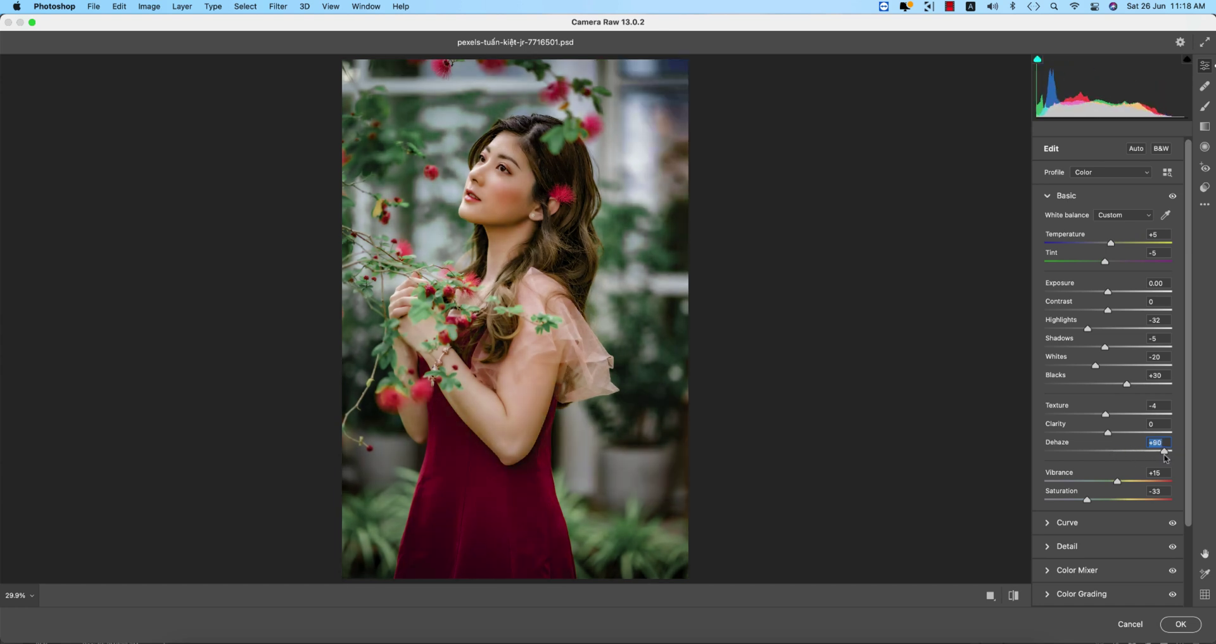
click(1127, 451)
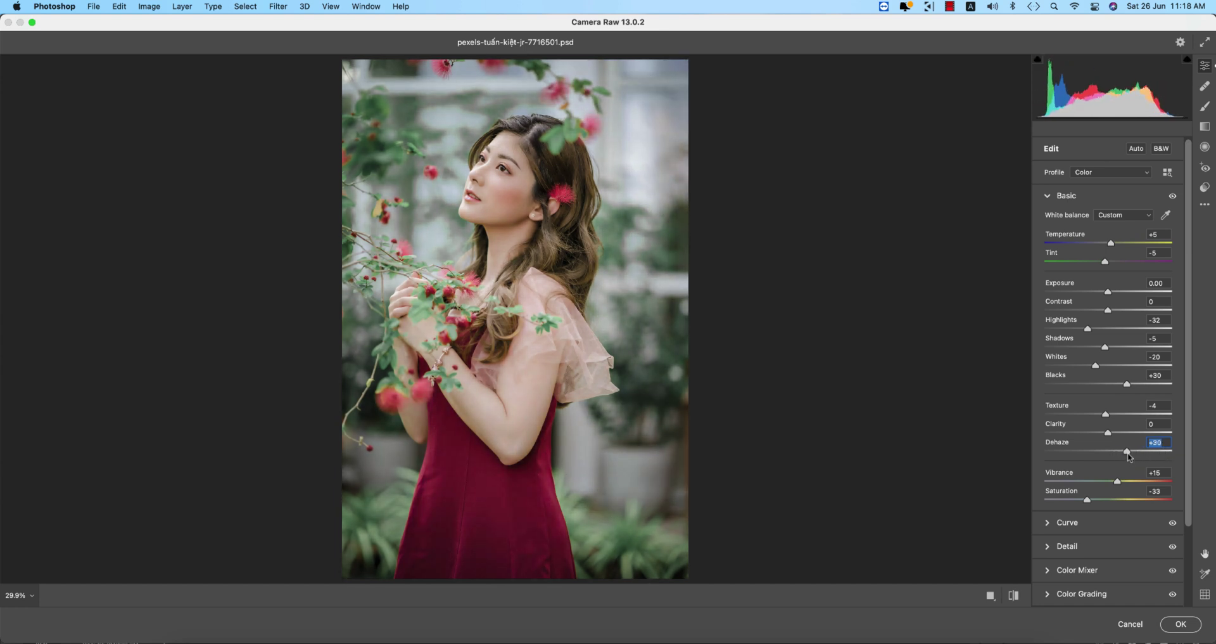
click(1134, 452)
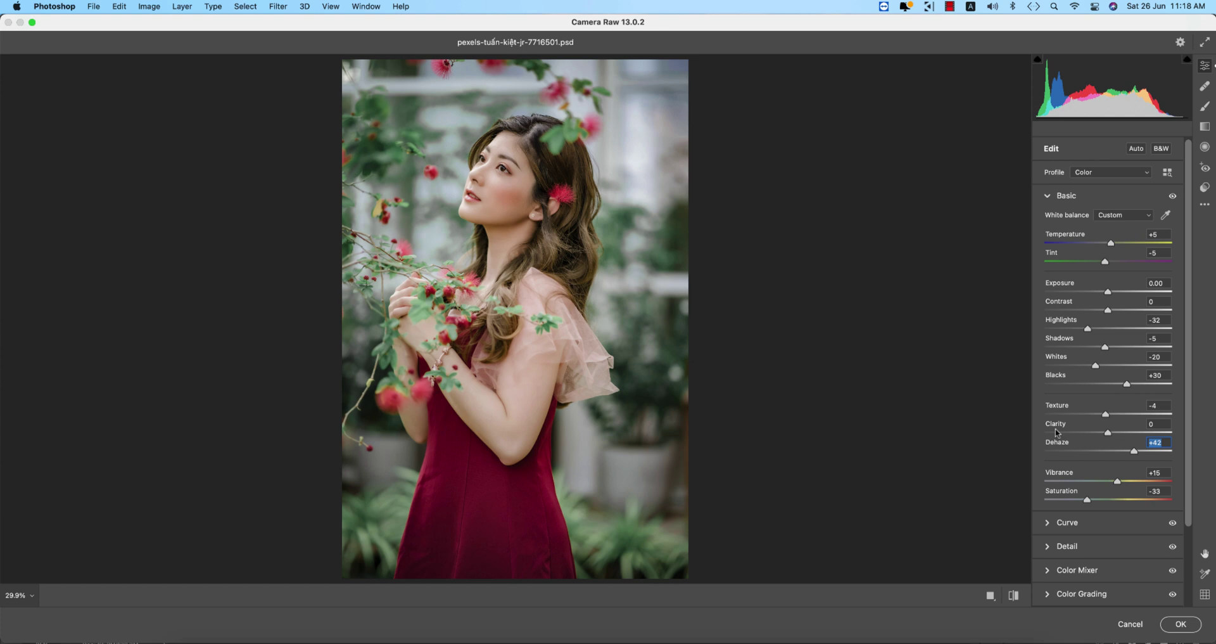
Check the Vibrance value, then collapse the Basic panel
scroll(1140, 427, down, 3)
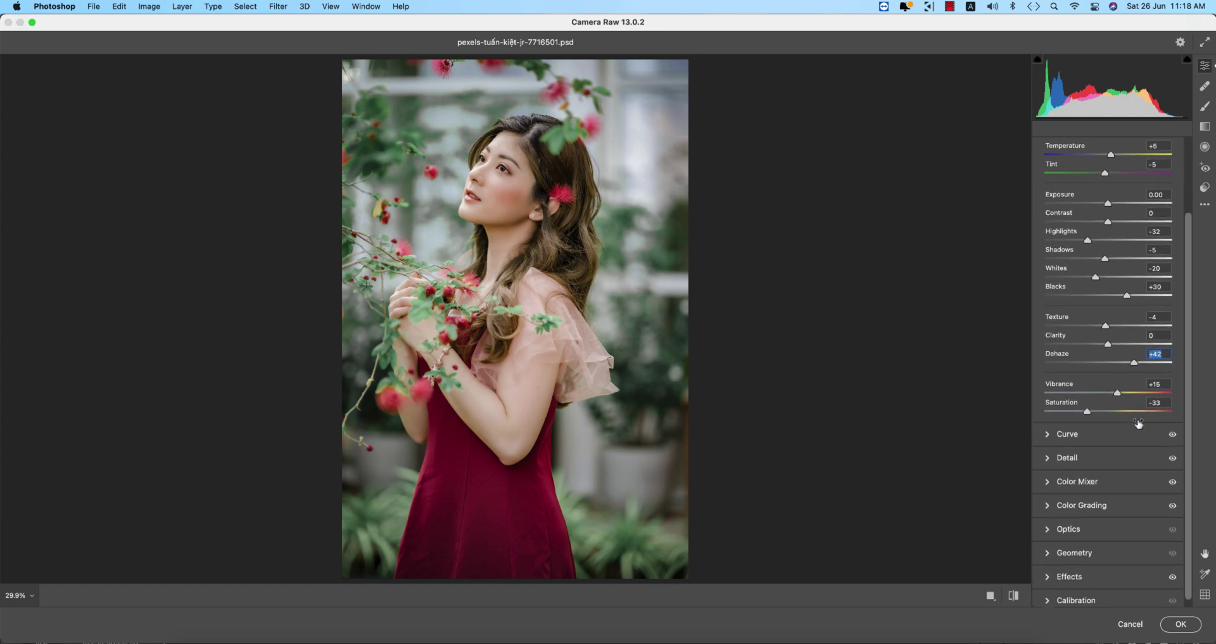
click(1153, 385)
scroll(1102, 329, up, 3)
click(1049, 196)
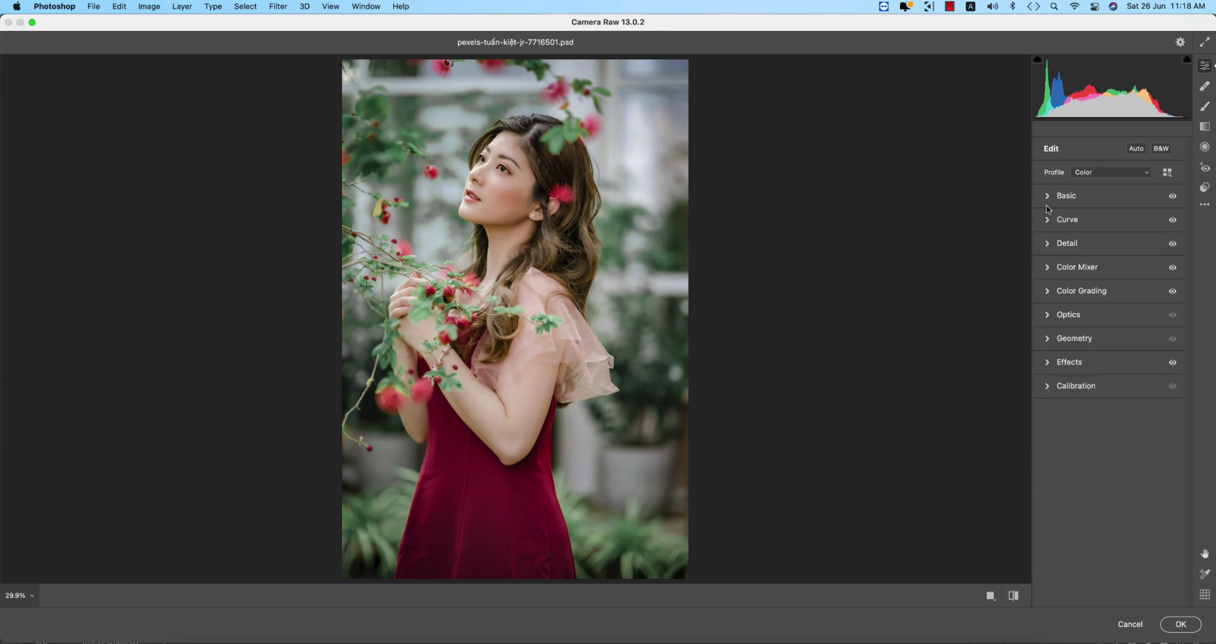
Review the Tone Curve and Sharpening settings, then collapse them
click(1046, 229)
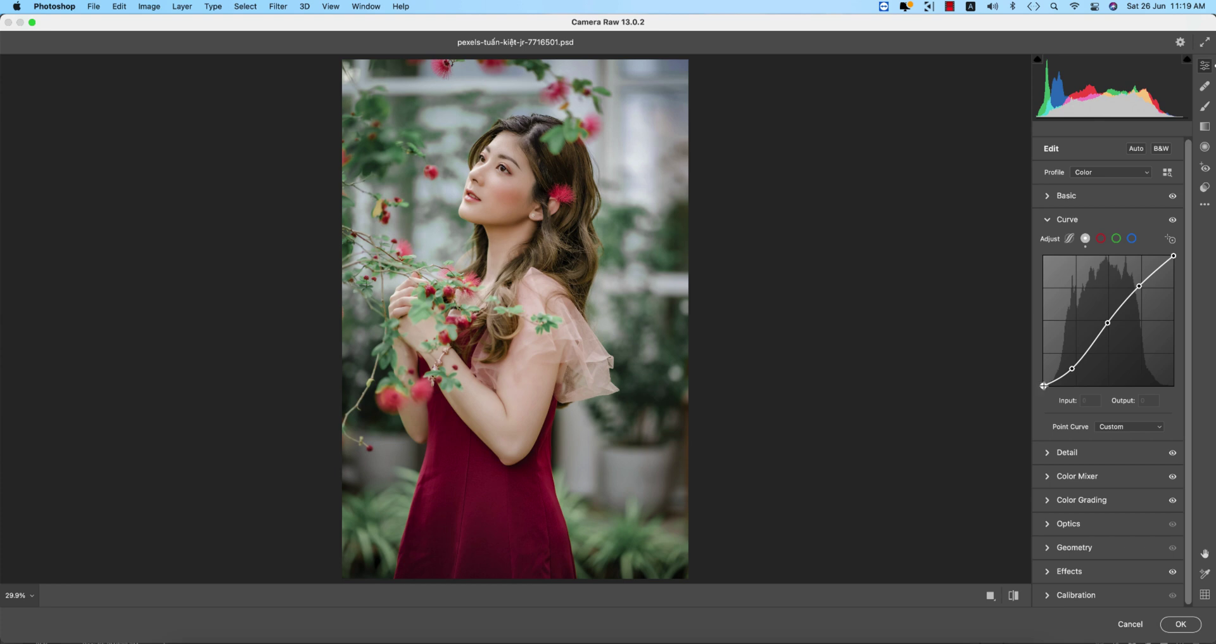
click(1049, 219)
click(1049, 244)
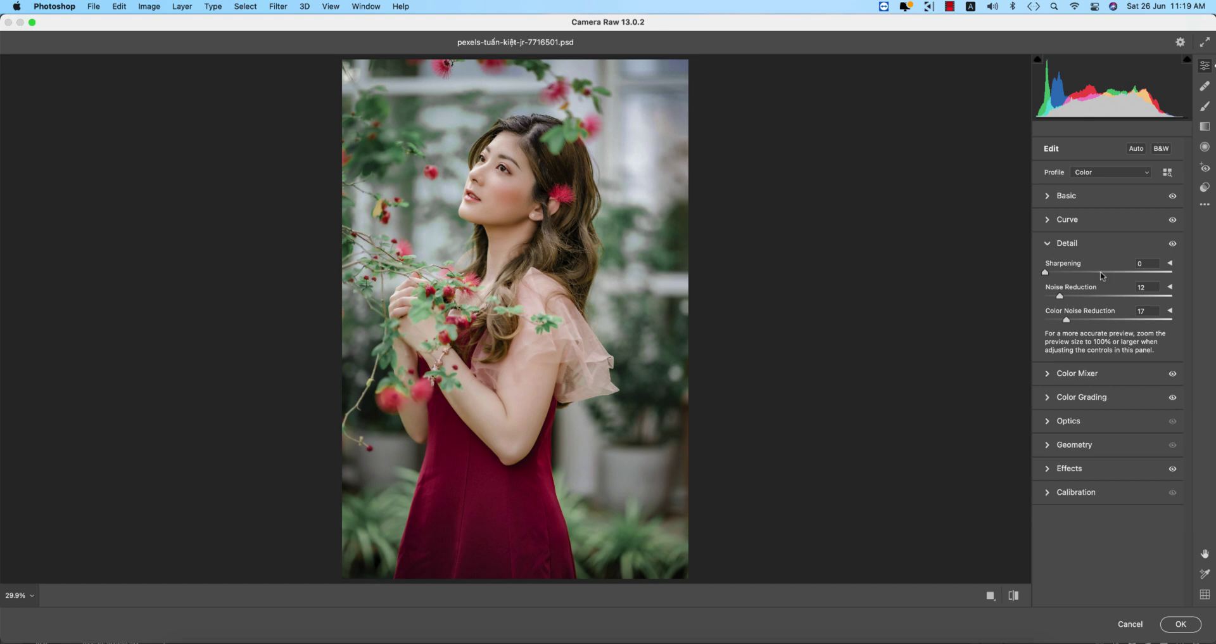
click(1156, 262)
click(1051, 243)
In Color Mixer HSL, review hue and saturation, then adjust Yellows and Greens luminance
click(1070, 267)
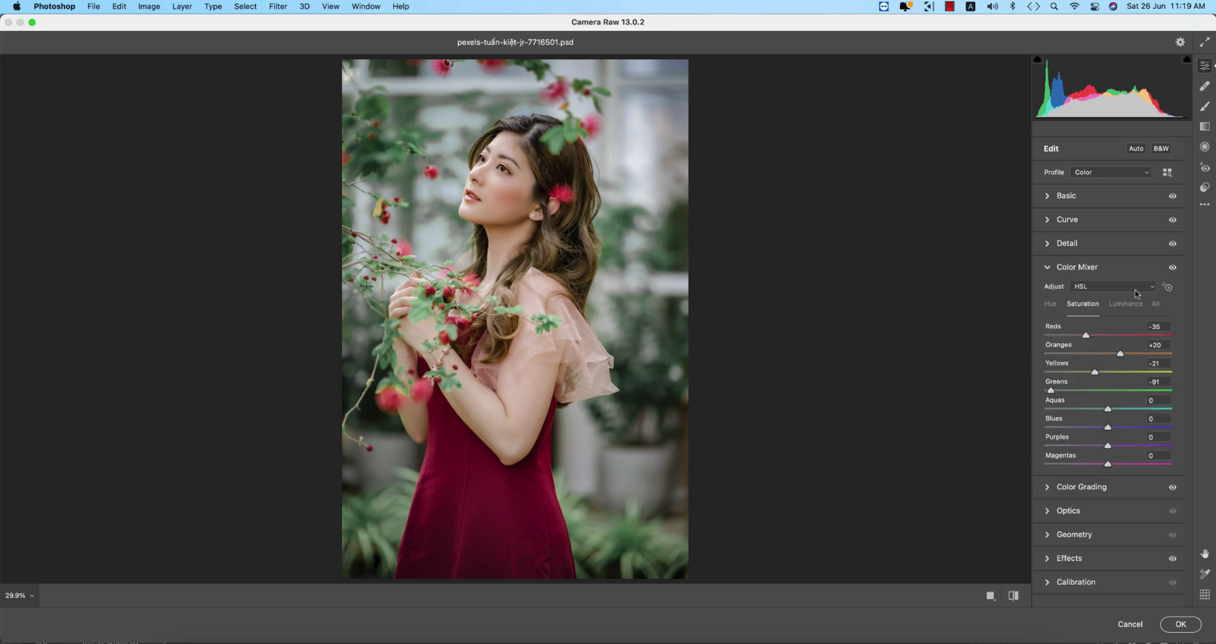
click(1051, 304)
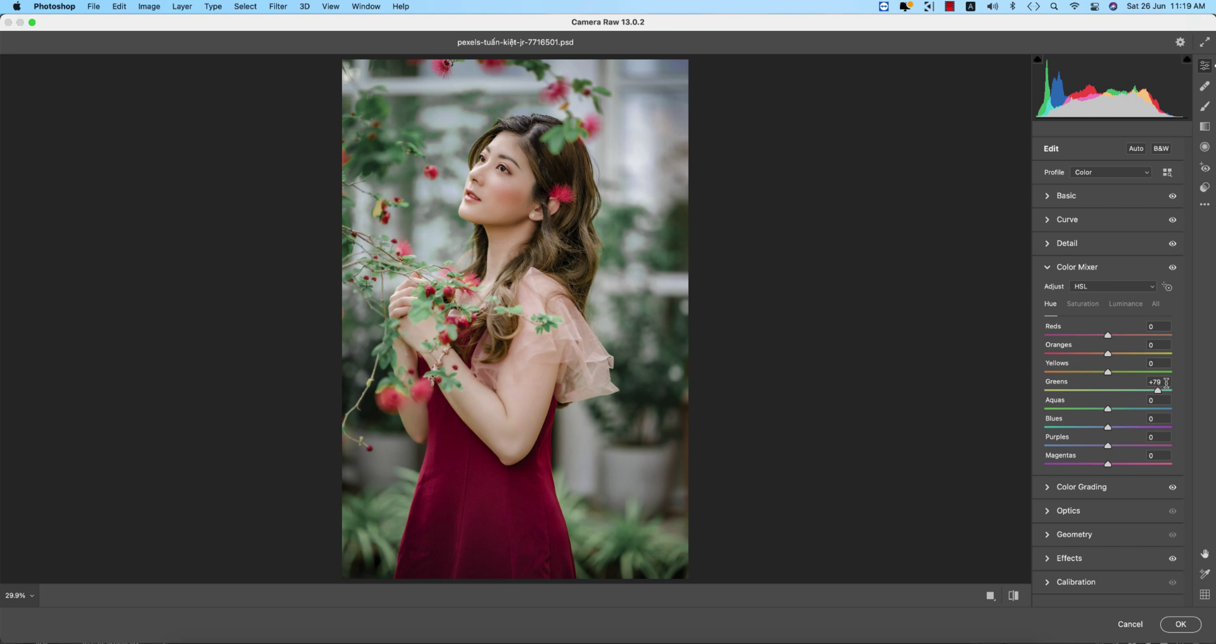
click(1083, 305)
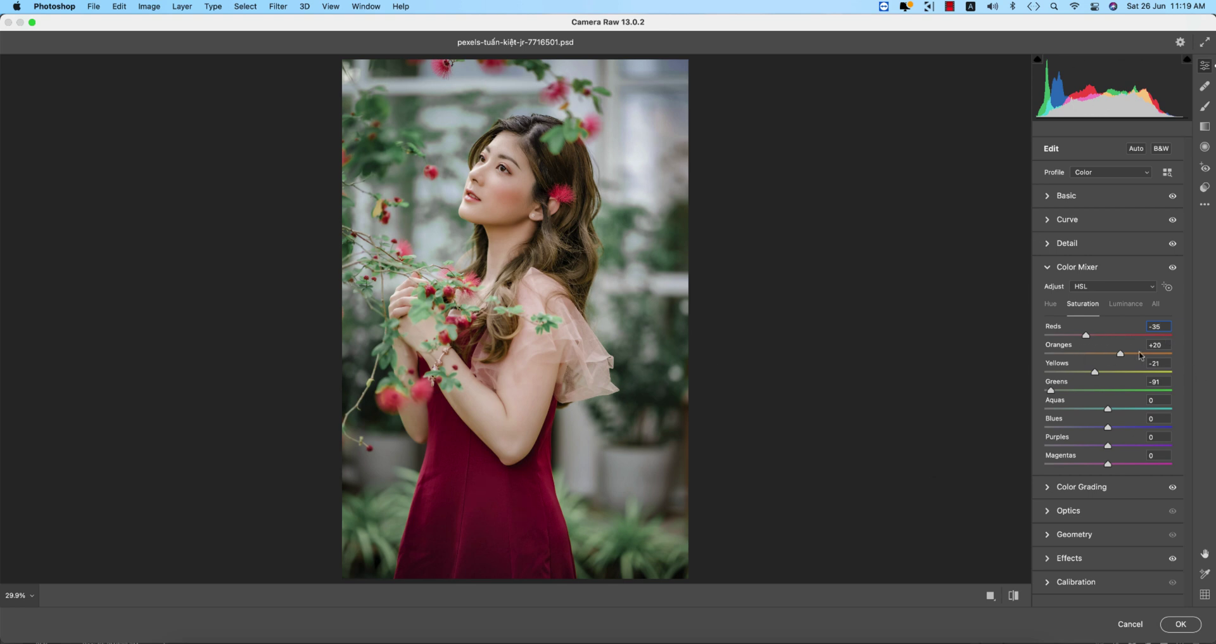
click(1163, 363)
click(1114, 305)
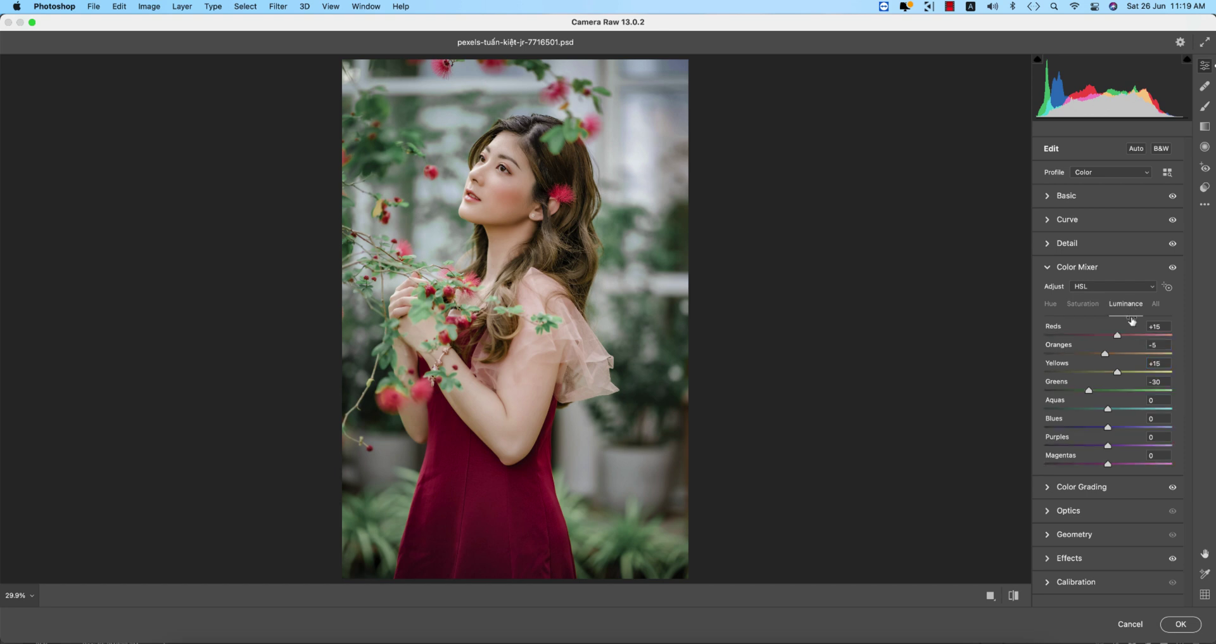
click(1163, 345)
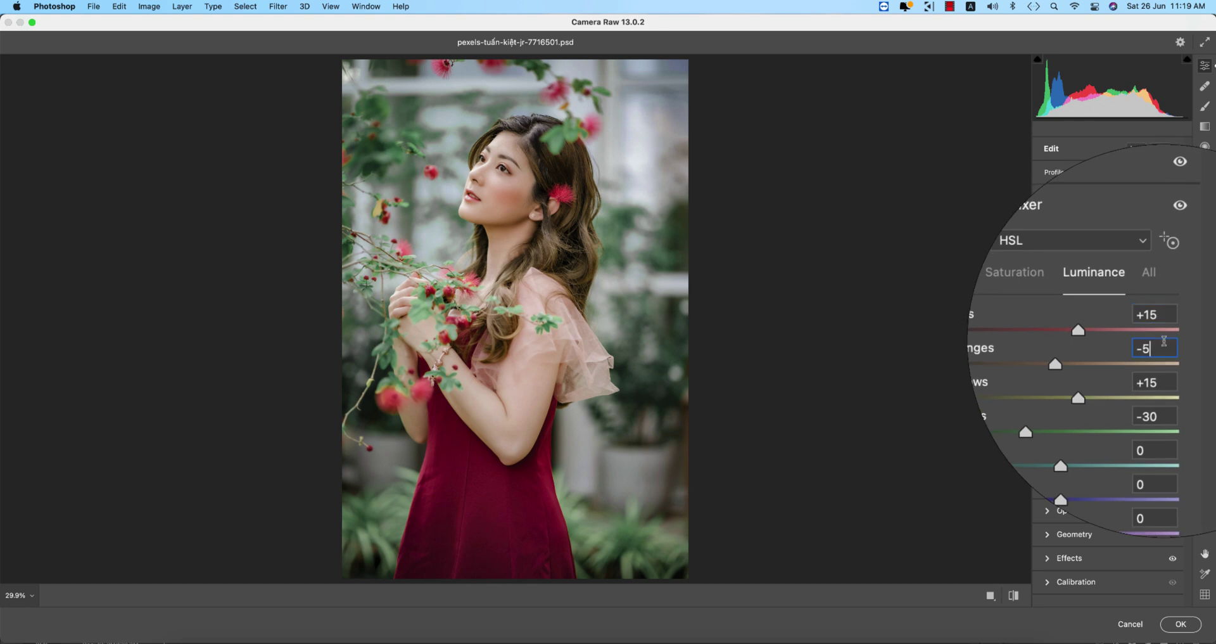
click(1165, 370)
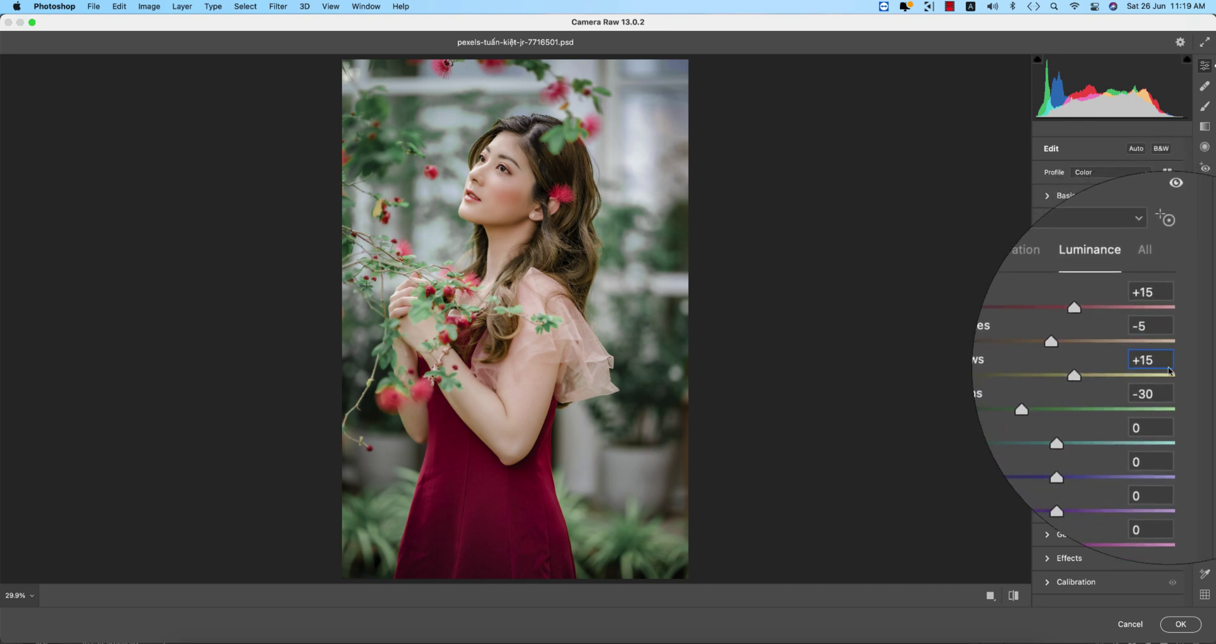
click(1167, 380)
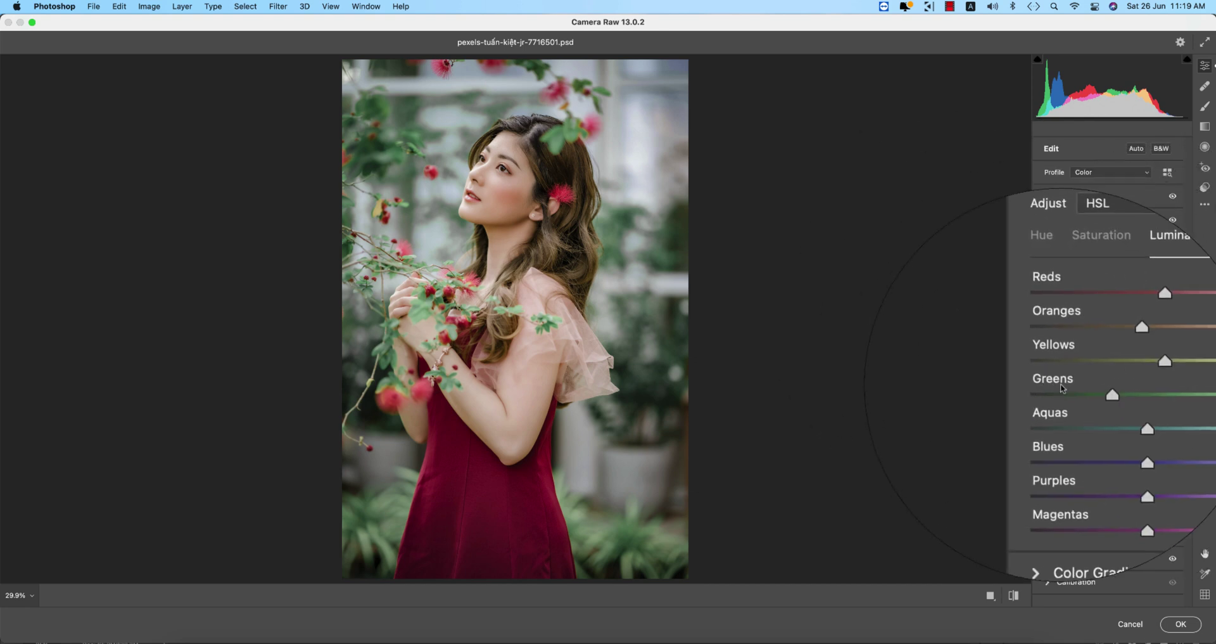
Collapse Color Mixer and show the Shadows wheel in Color Grading
scroll(1063, 365, up, 3)
click(1064, 259)
click(1048, 292)
click(1097, 305)
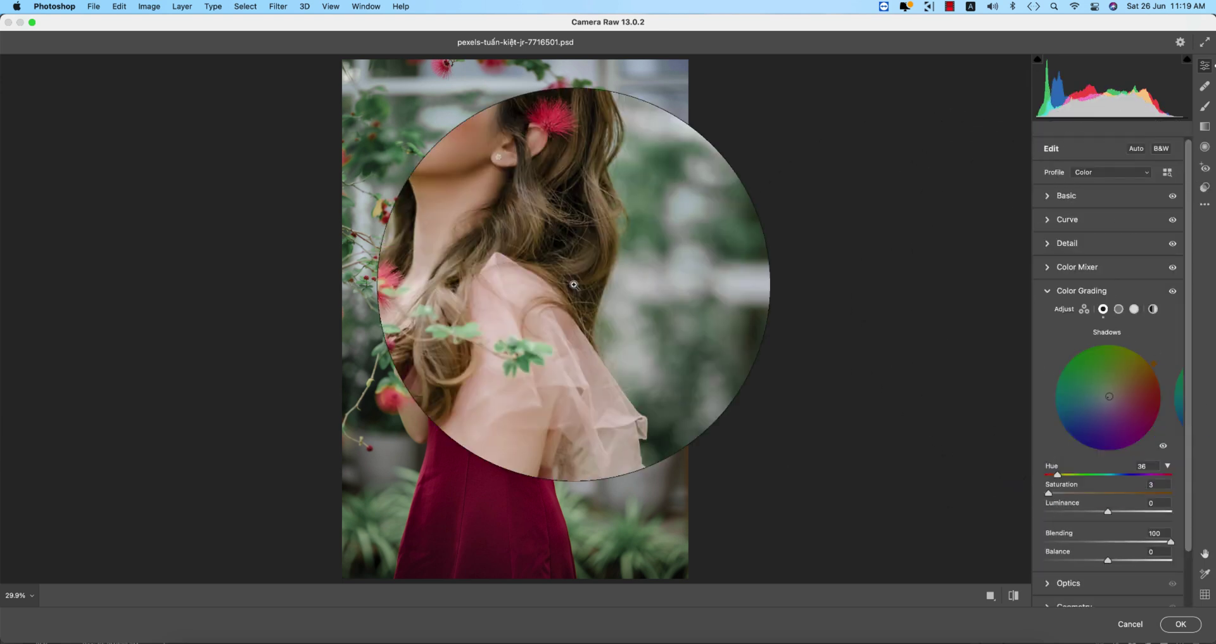
Set the Shadows hue to 36 and briefly check the Optics settings
drag(1102, 341, 1097, 473)
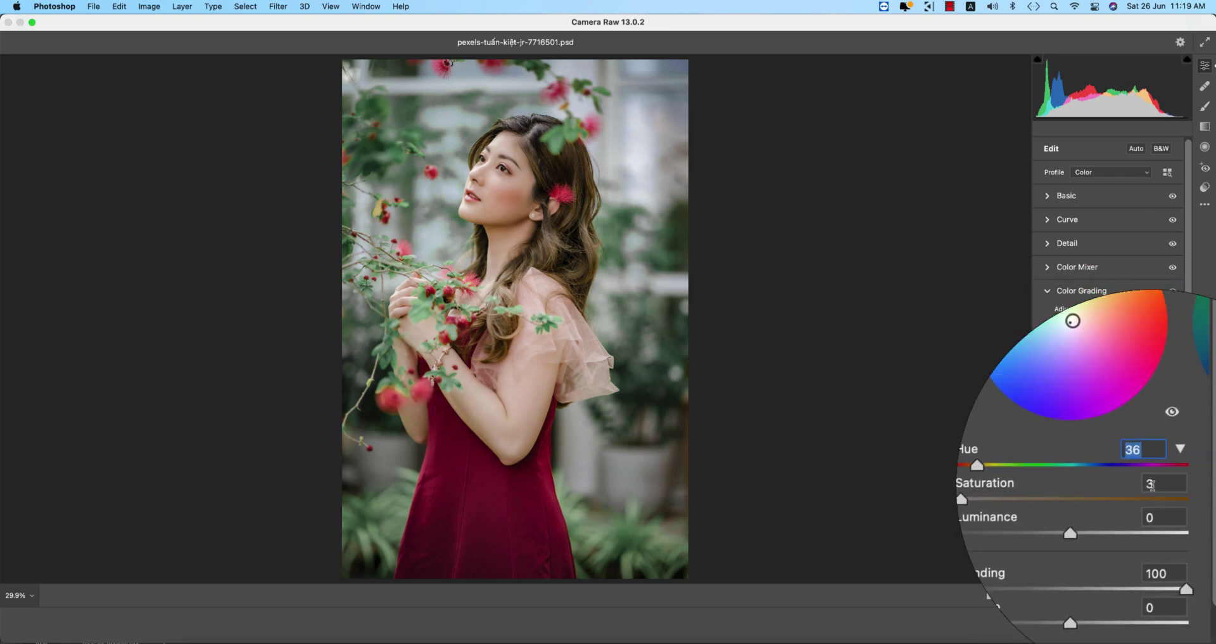
click(1050, 296)
scroll(1048, 317, down, 1)
click(1049, 316)
click(1048, 316)
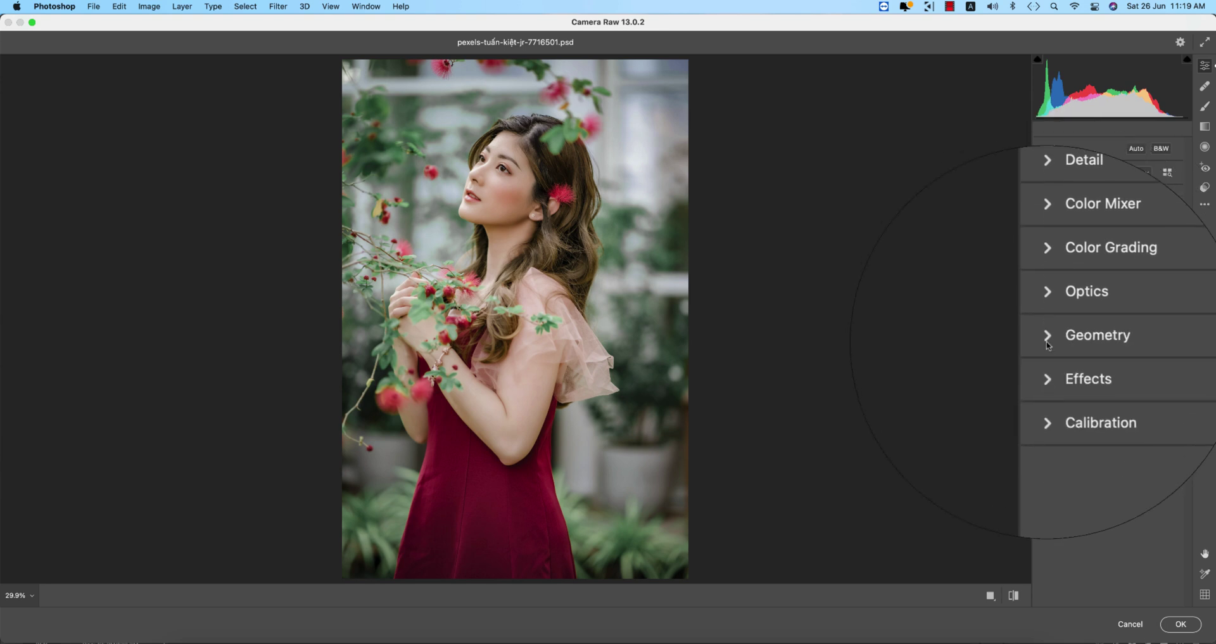
Review Effects vignetting (-18) and Calibration, then apply the Camera Raw edits
scroll(1047, 363, down, 1)
click(1047, 363)
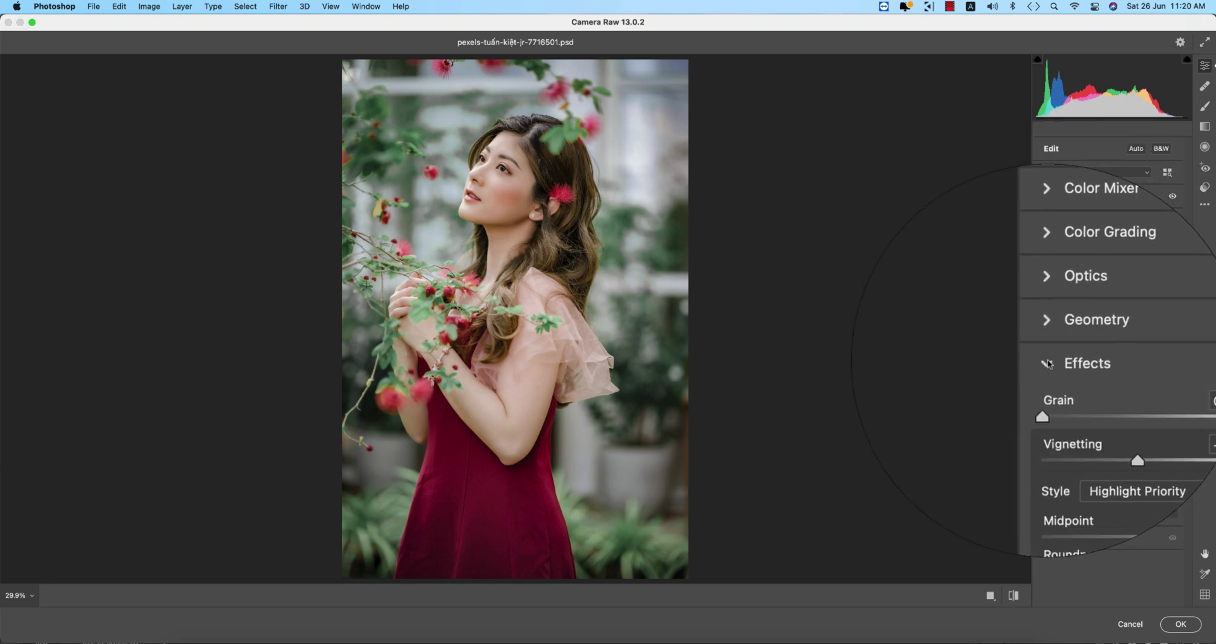
click(1157, 407)
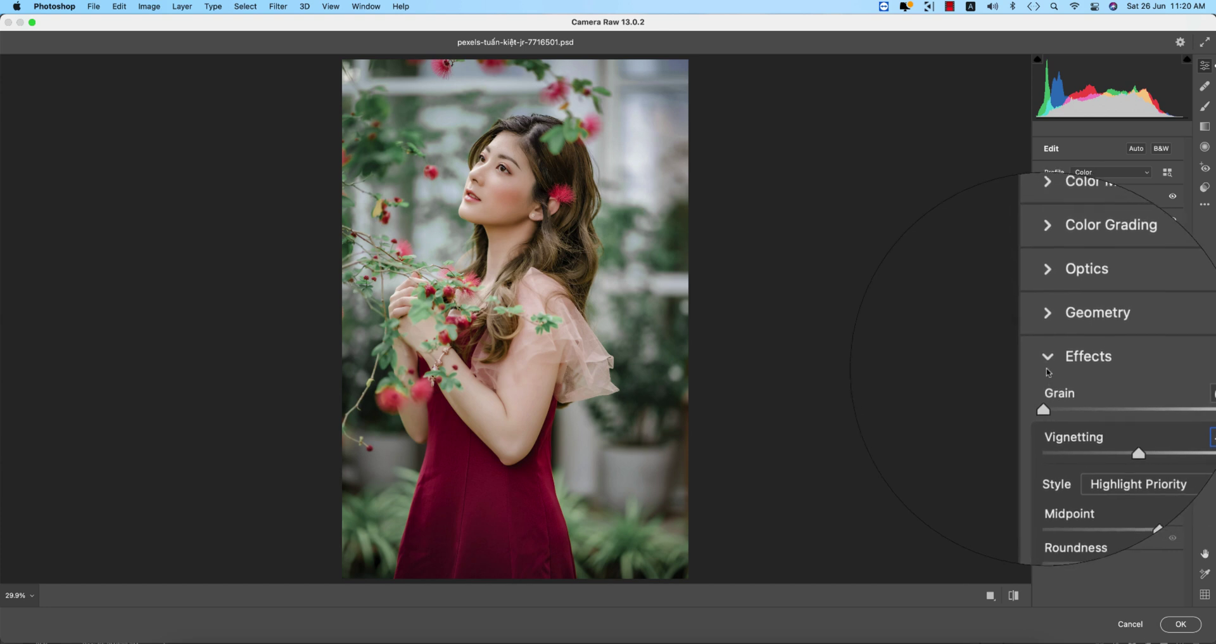
click(1049, 365)
click(1052, 383)
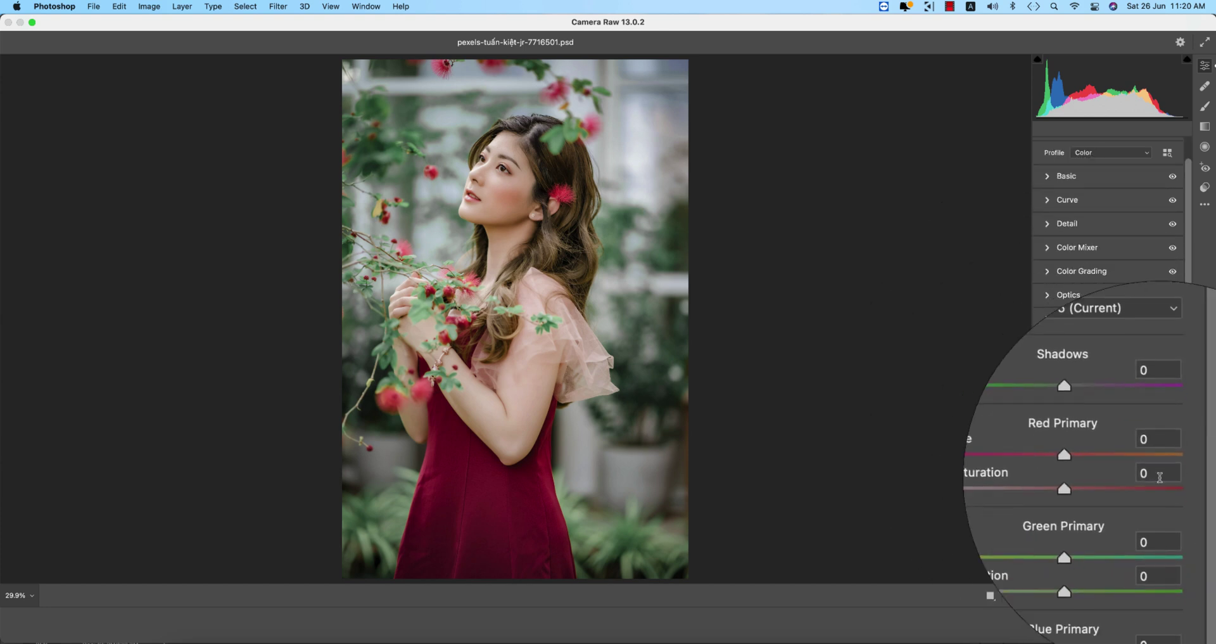
scroll(1076, 380, up, 2)
click(1052, 361)
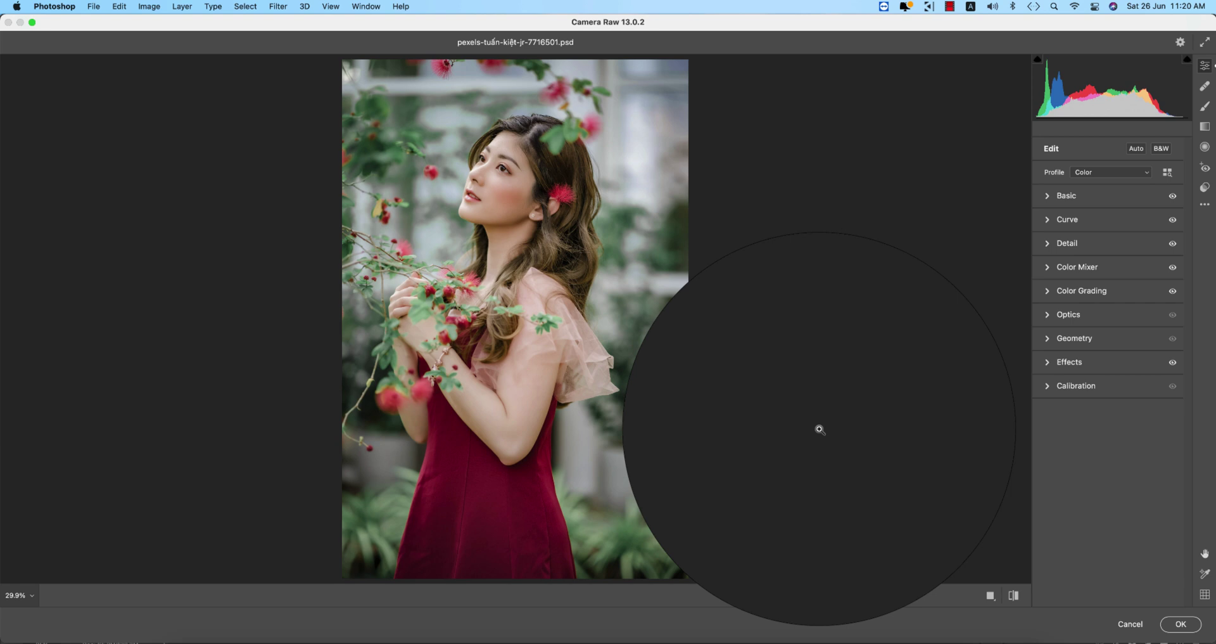
click(1181, 624)
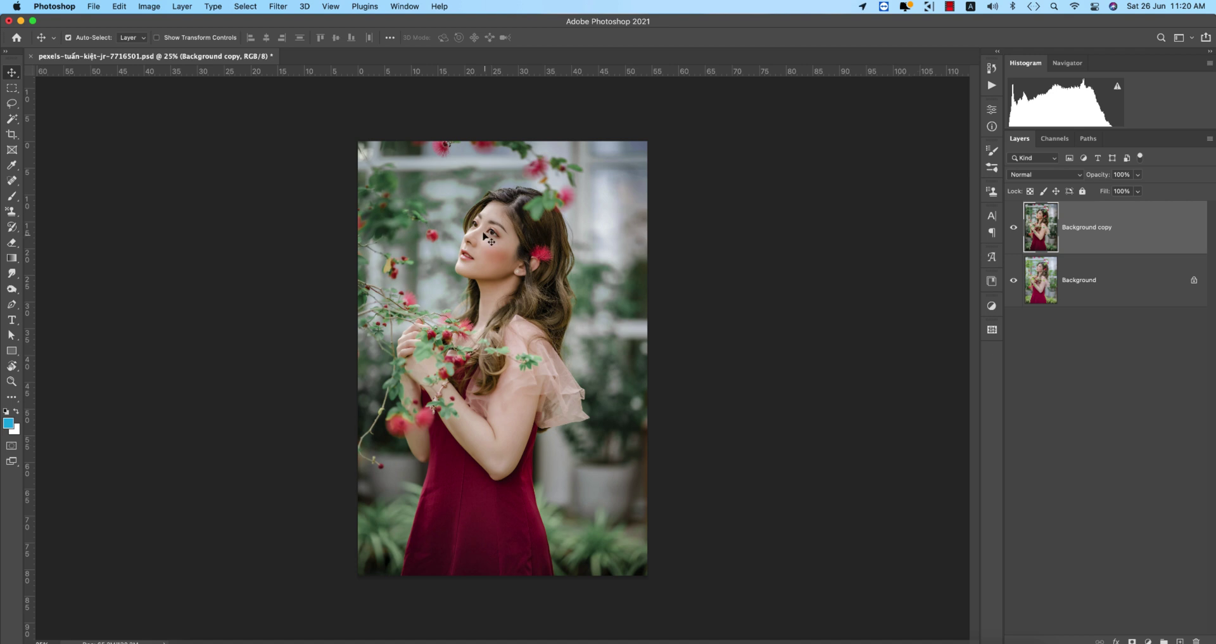
Launch Color Efex Pro 4 from Filter > Nik Collection
click(278, 7)
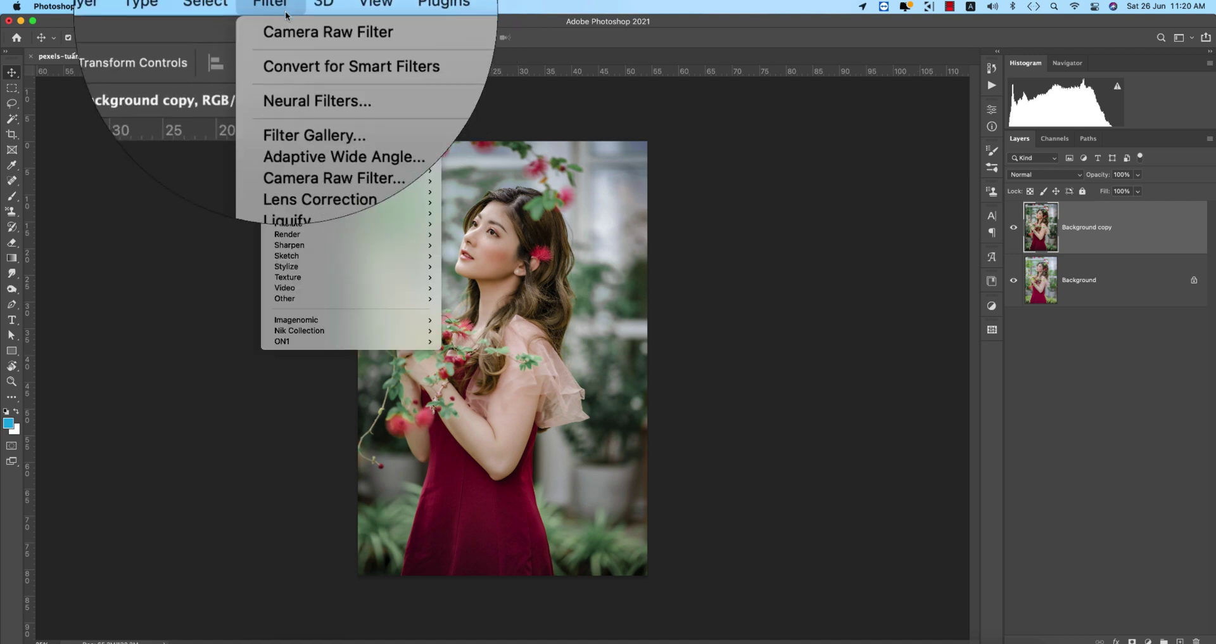
mouse_move(408, 339)
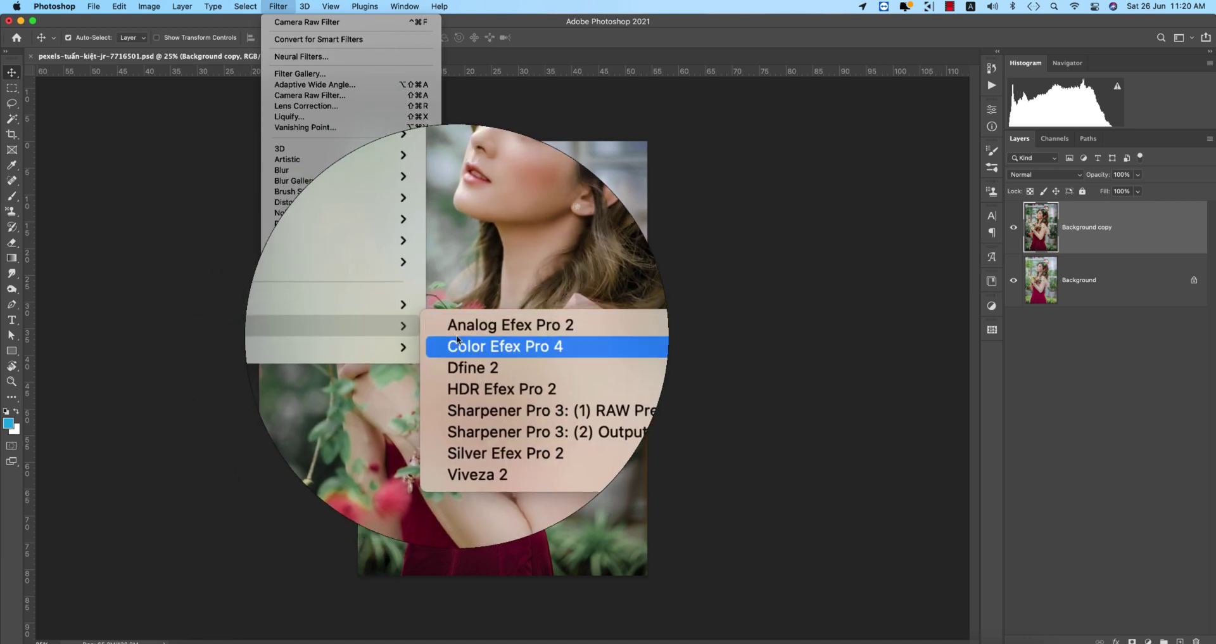
click(472, 347)
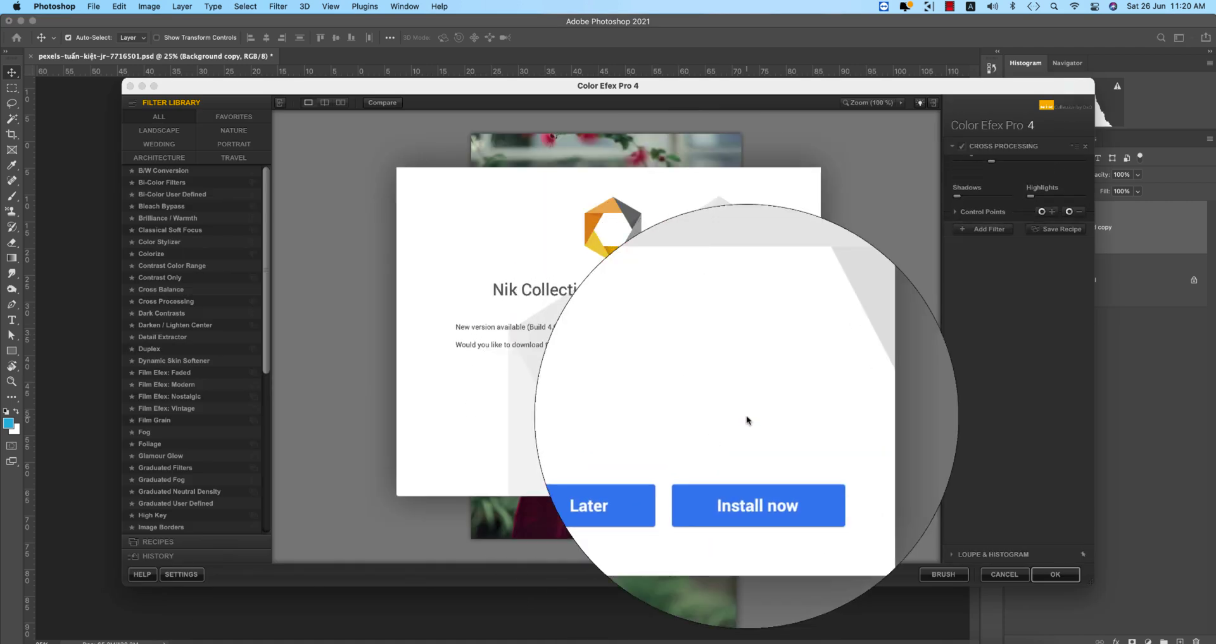
Postpone the update and apply Cross Processing with method C04 at 33% strength
click(659, 446)
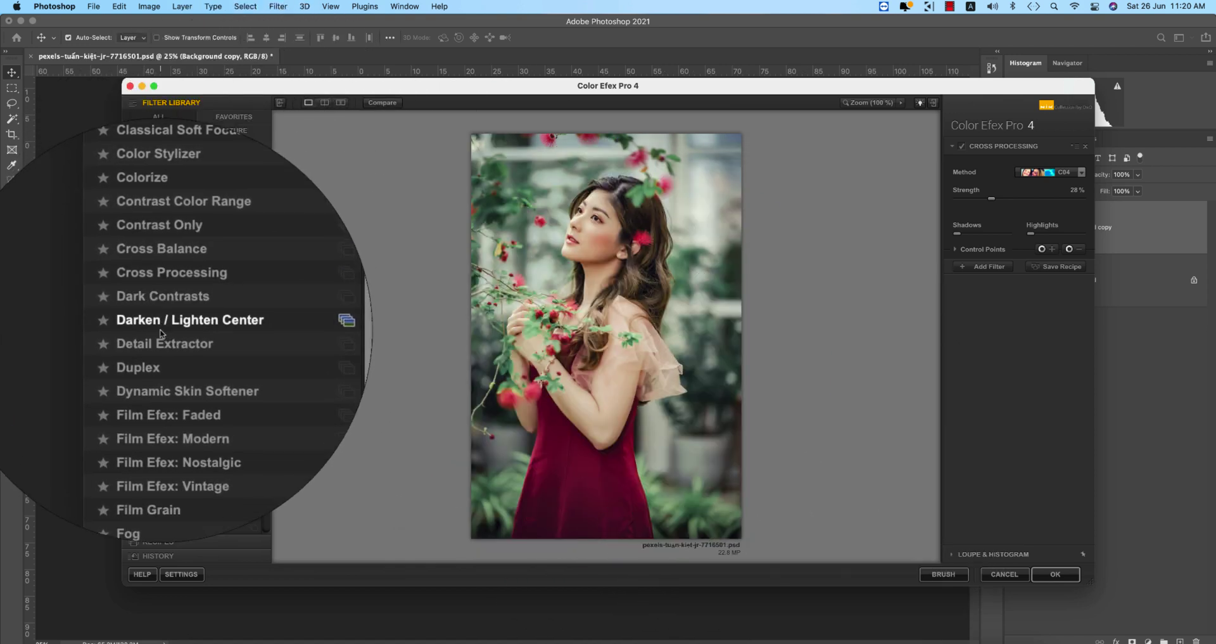
click(168, 302)
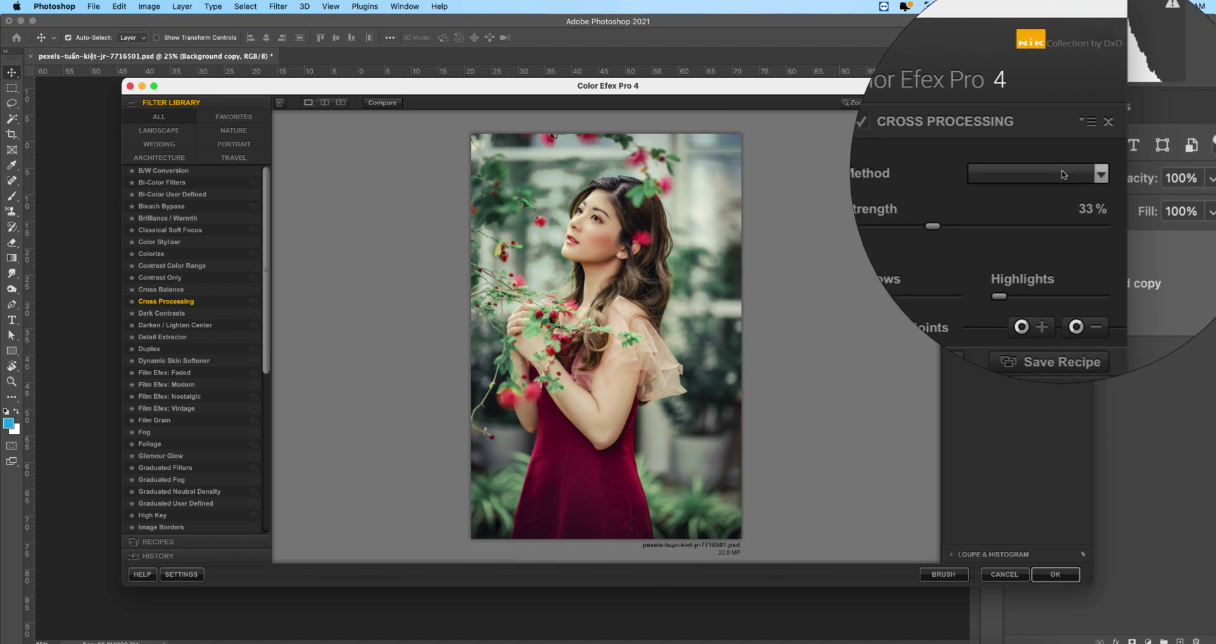
click(1064, 176)
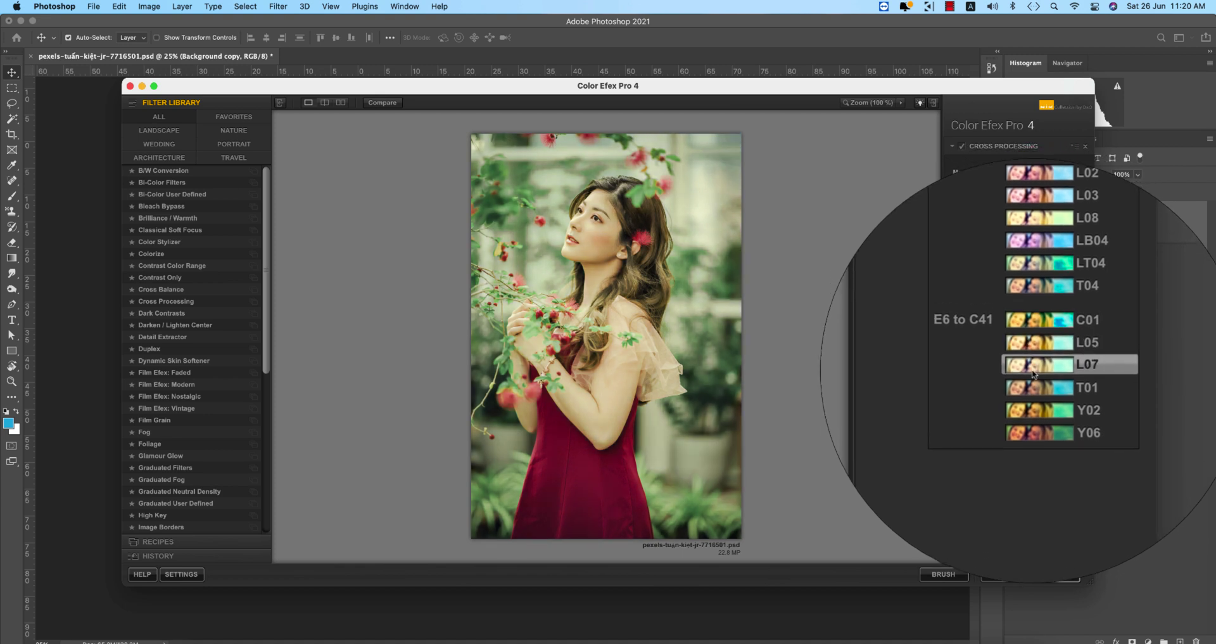
click(1033, 387)
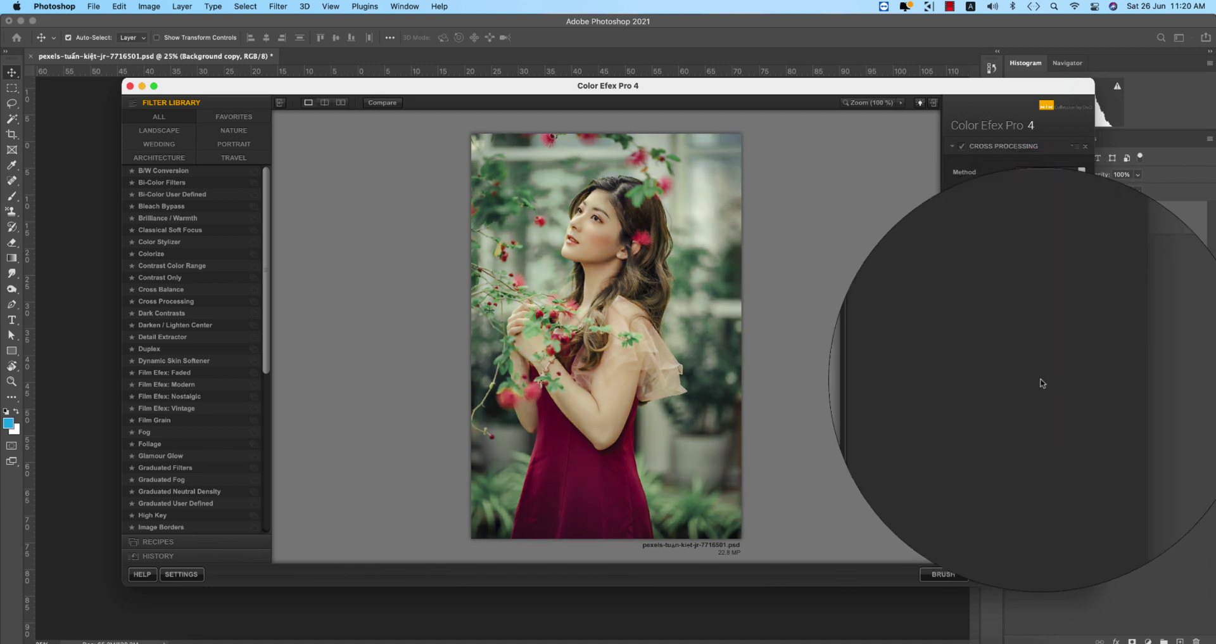
click(1051, 178)
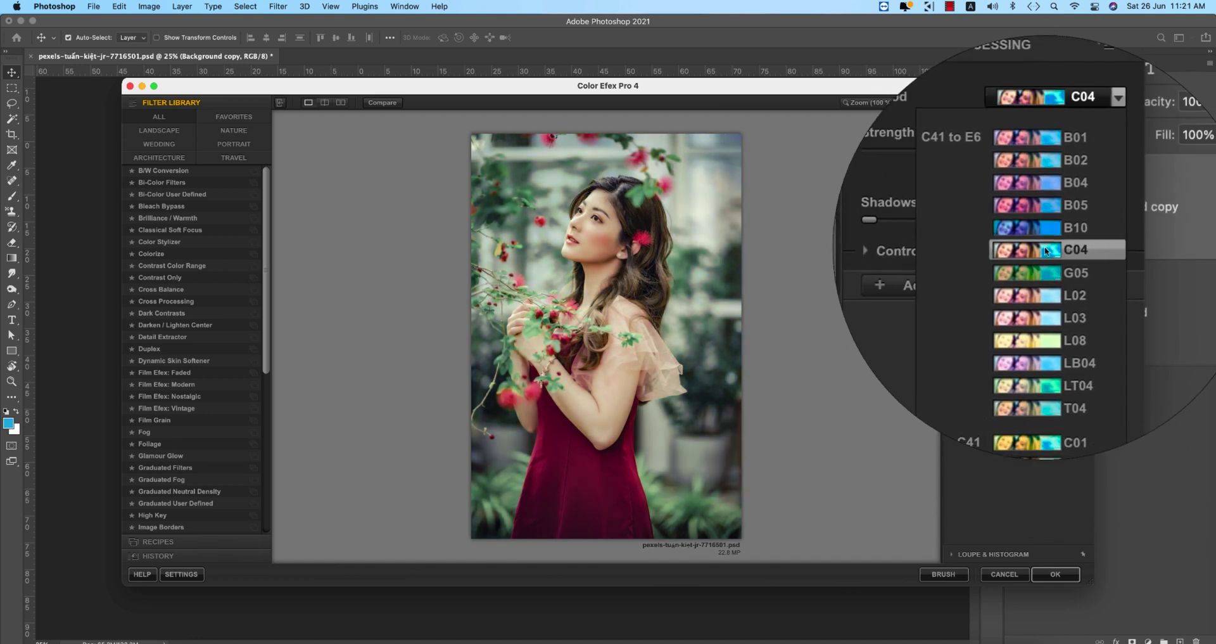
click(1044, 248)
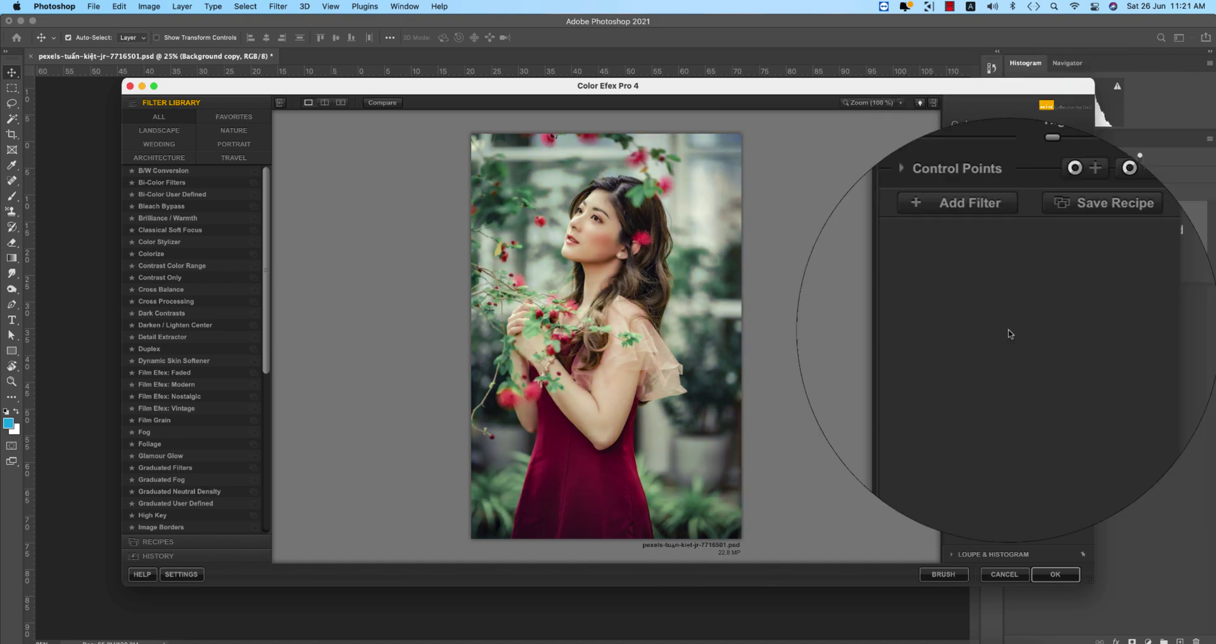
click(1052, 575)
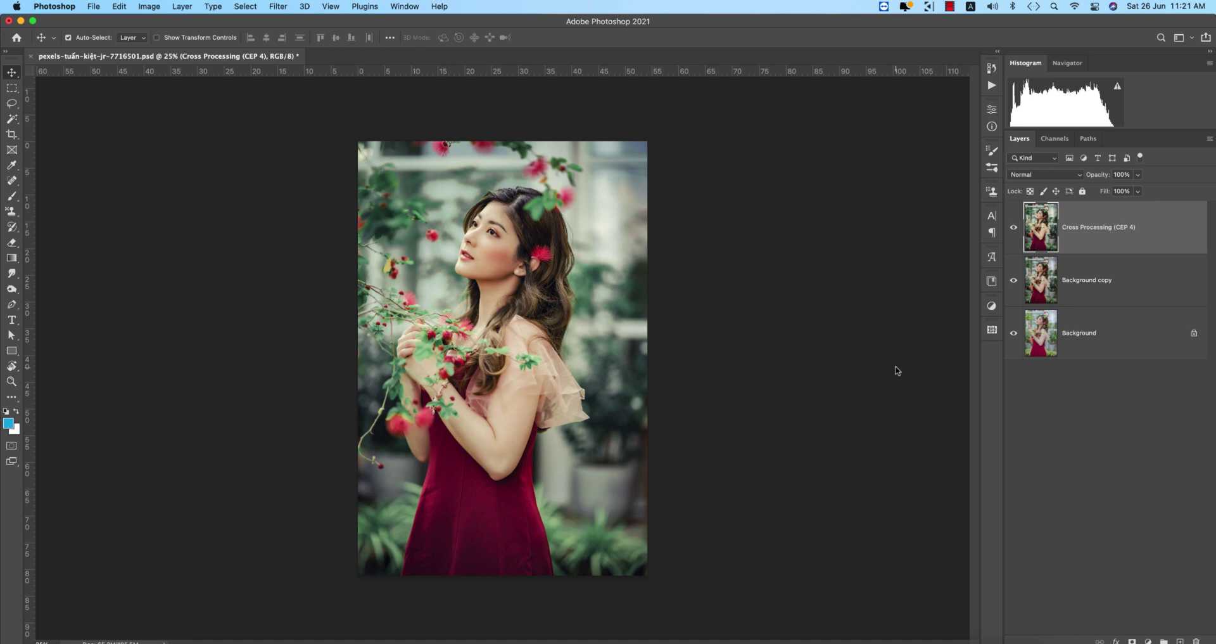
Set the Cross Processing layer's fill to 85%
click(1138, 192)
click(1129, 205)
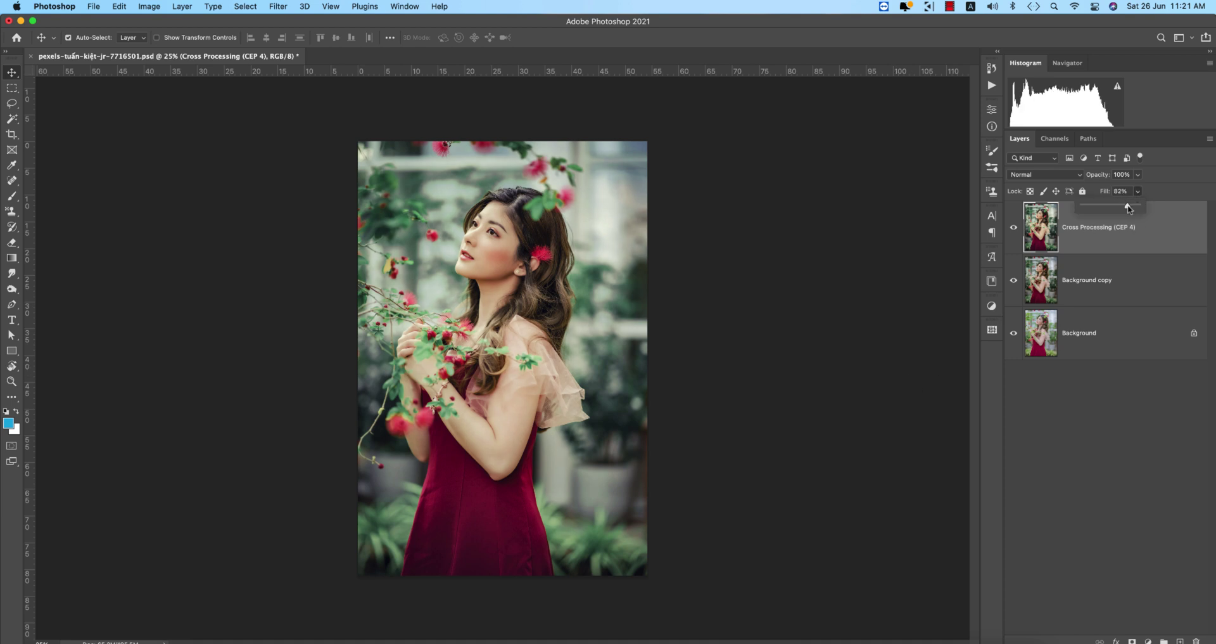
drag(1130, 209, 1131, 208)
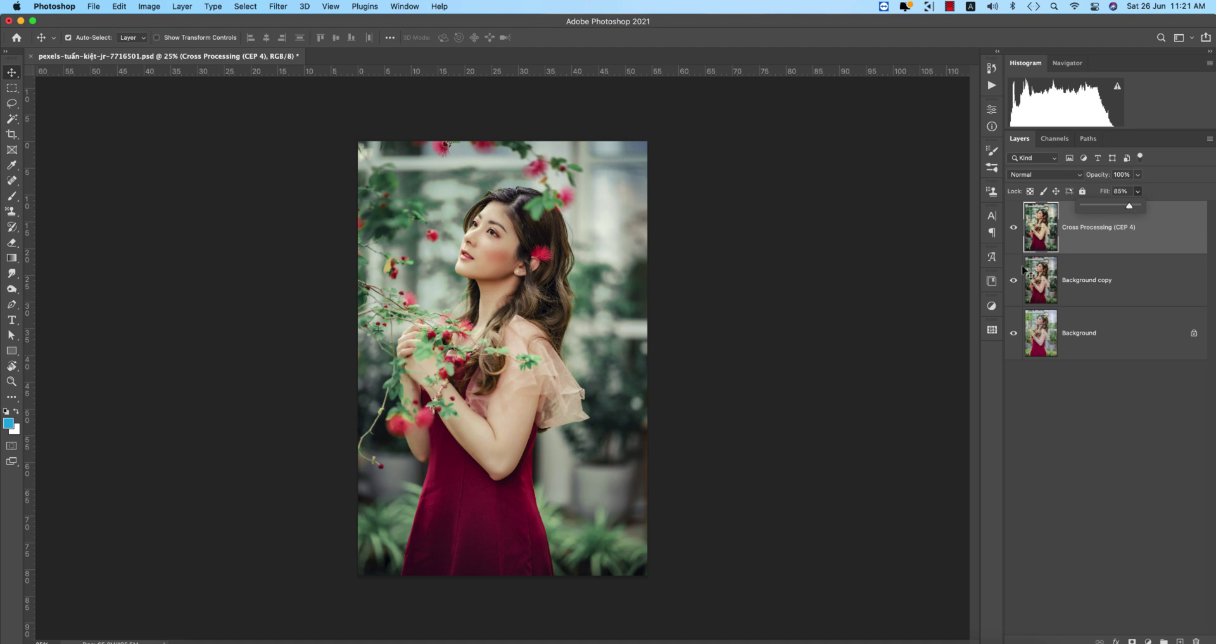
click(900, 336)
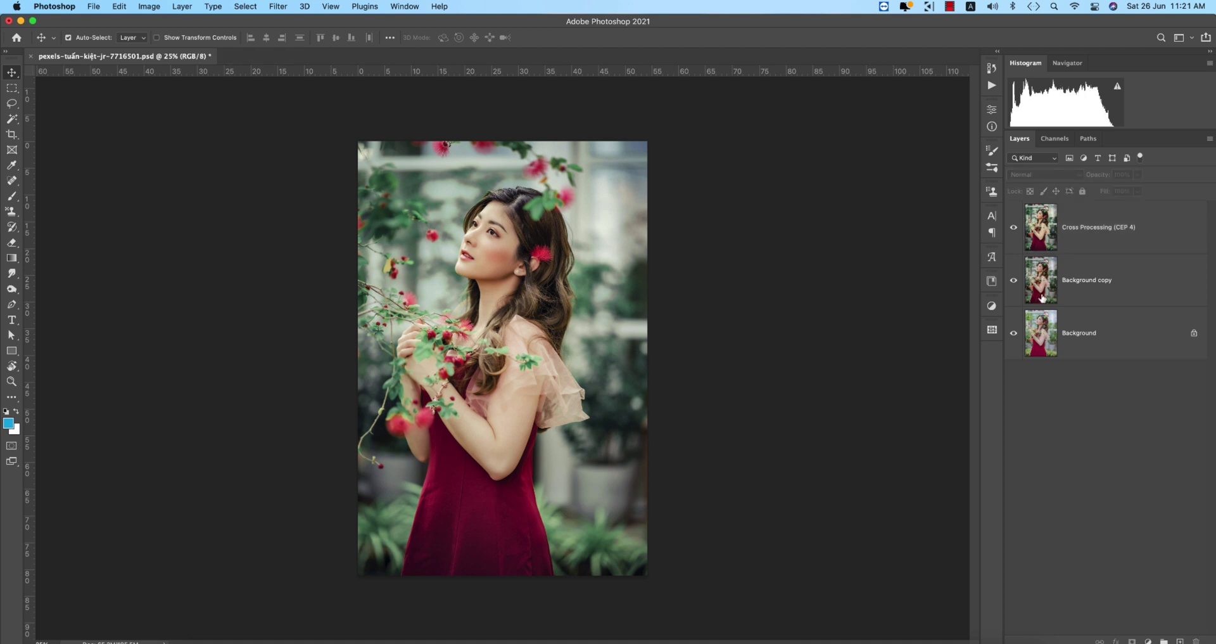
Toggle the effect off and on to compare, then choose File > Open
alt+click(1013, 333)
alt+click(1013, 333)
click(94, 6)
click(403, 129)
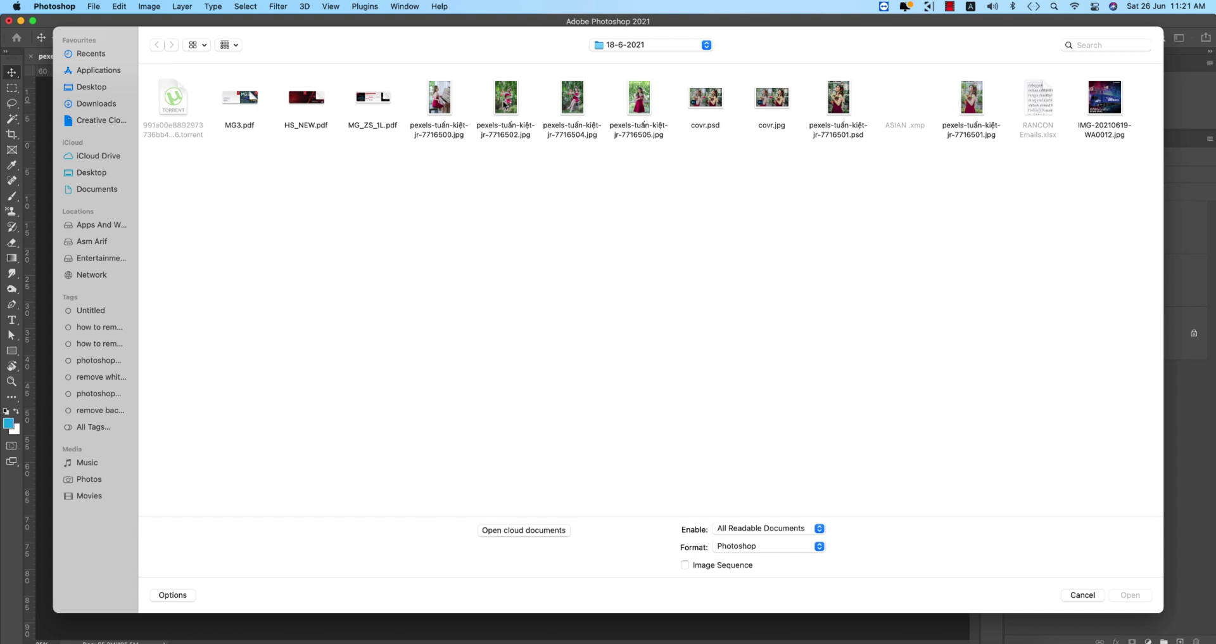
Open pexels-tuấn-kiệt-jr-7716500.jpg and duplicate its Background layer to Layer 1 with Cmd+J
double_click(451, 101)
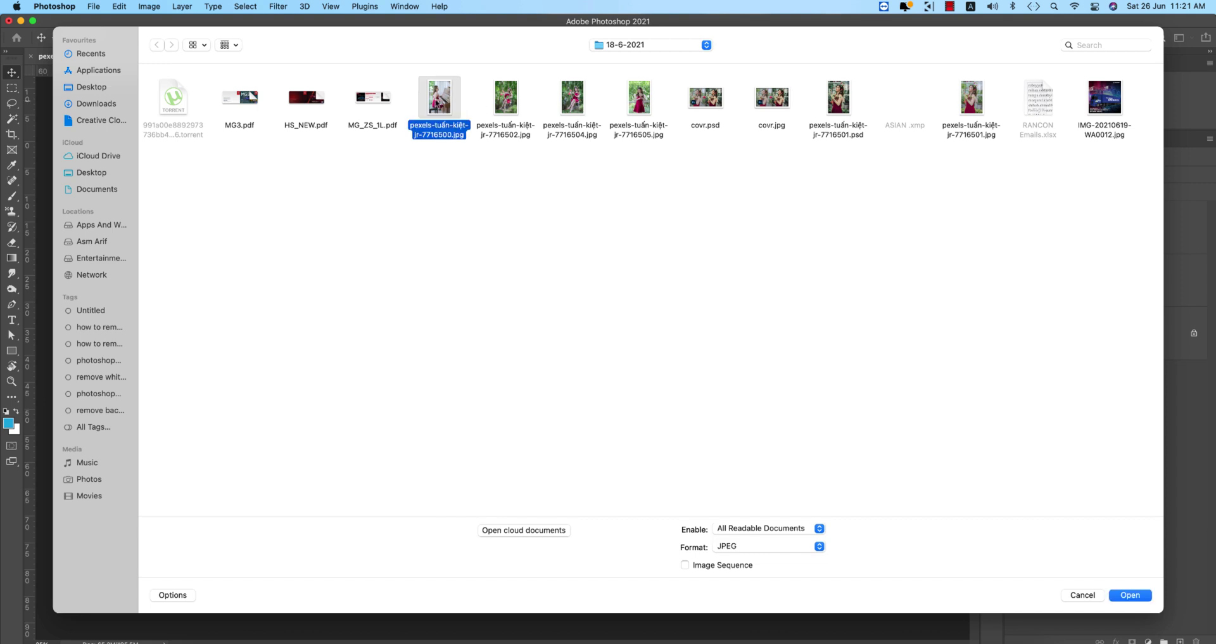
key(super+j)
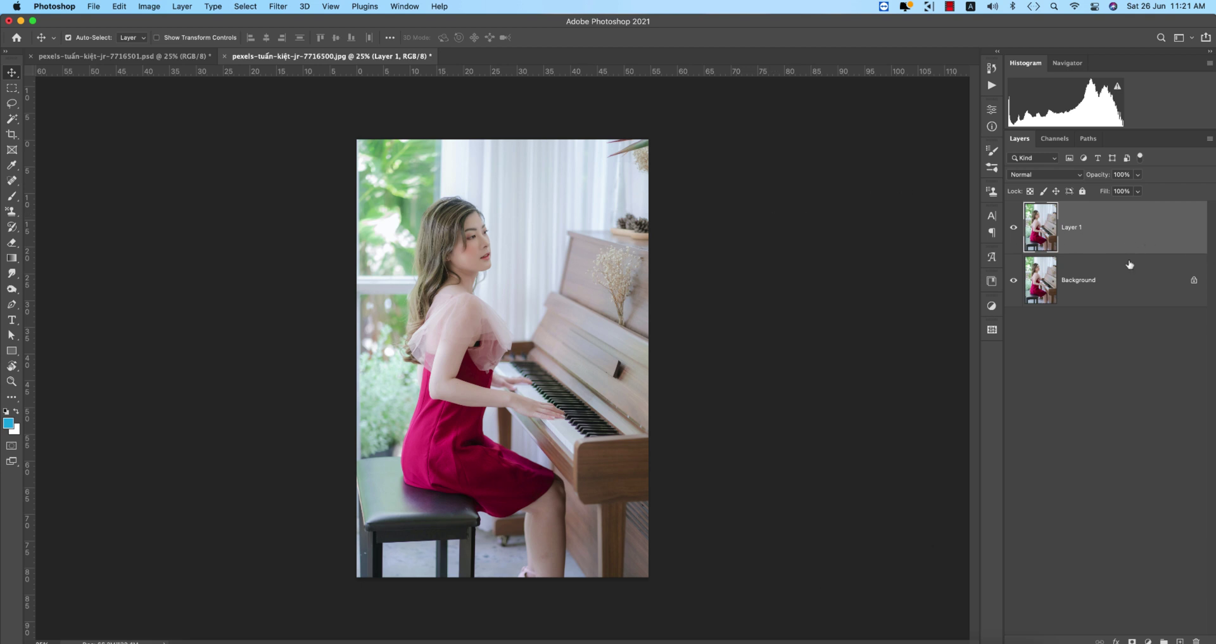
click(279, 7)
In the Camera Raw Filter on Layer 1, load the ASIAN.xmp settings preset
click(298, 96)
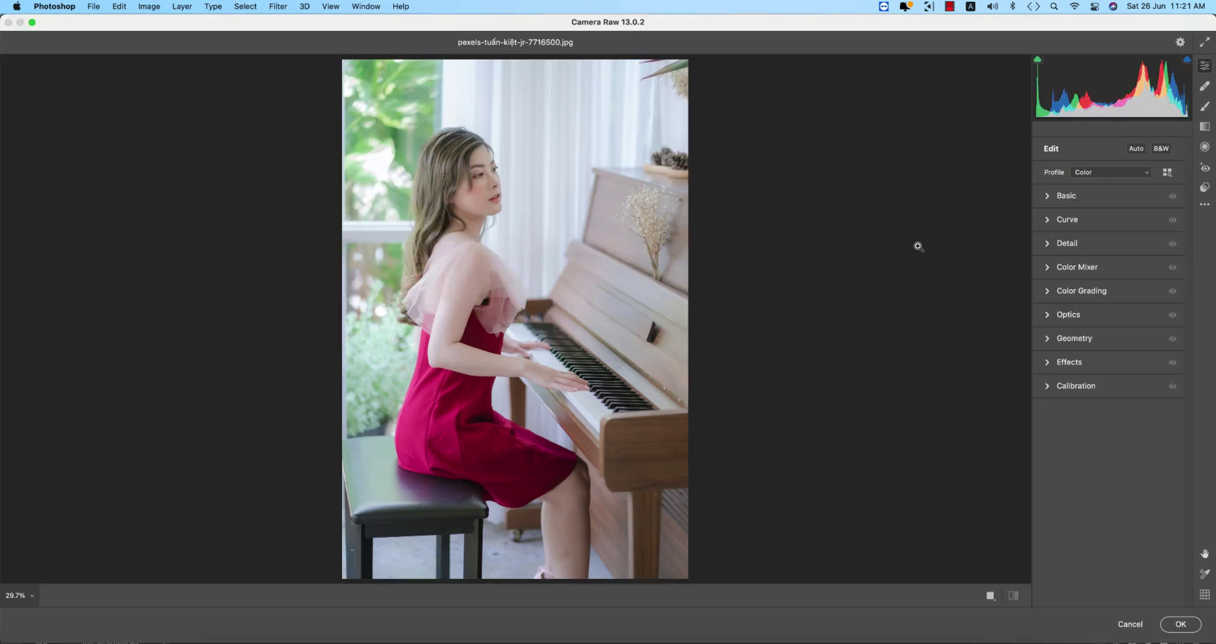
click(1205, 205)
click(1058, 352)
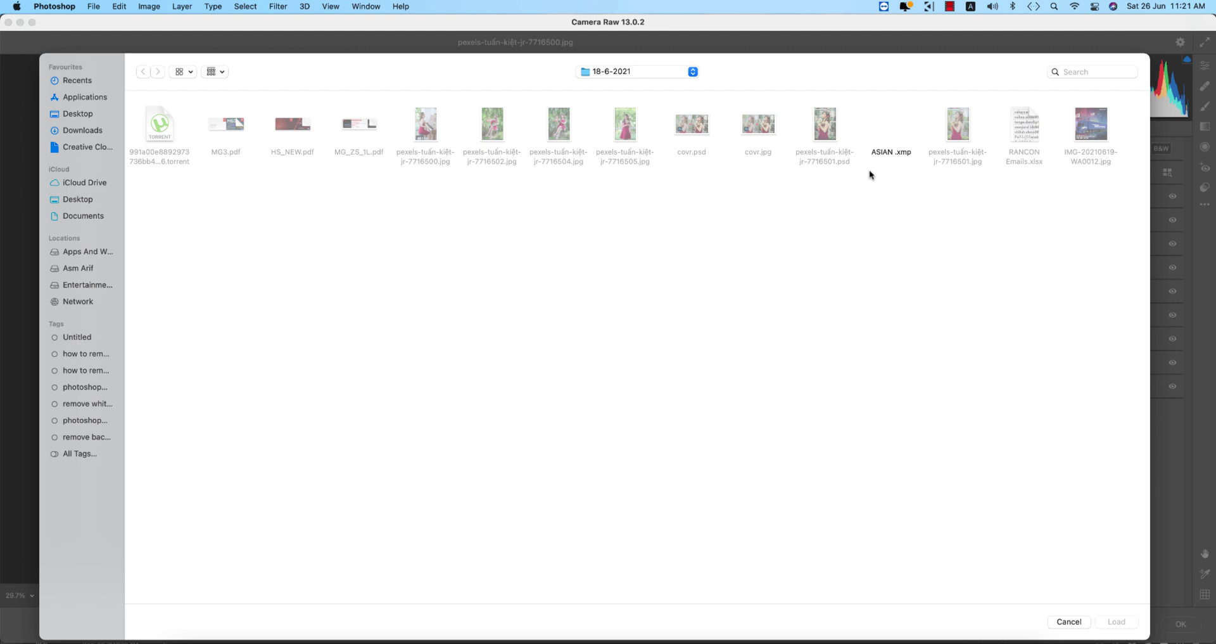
double_click(890, 126)
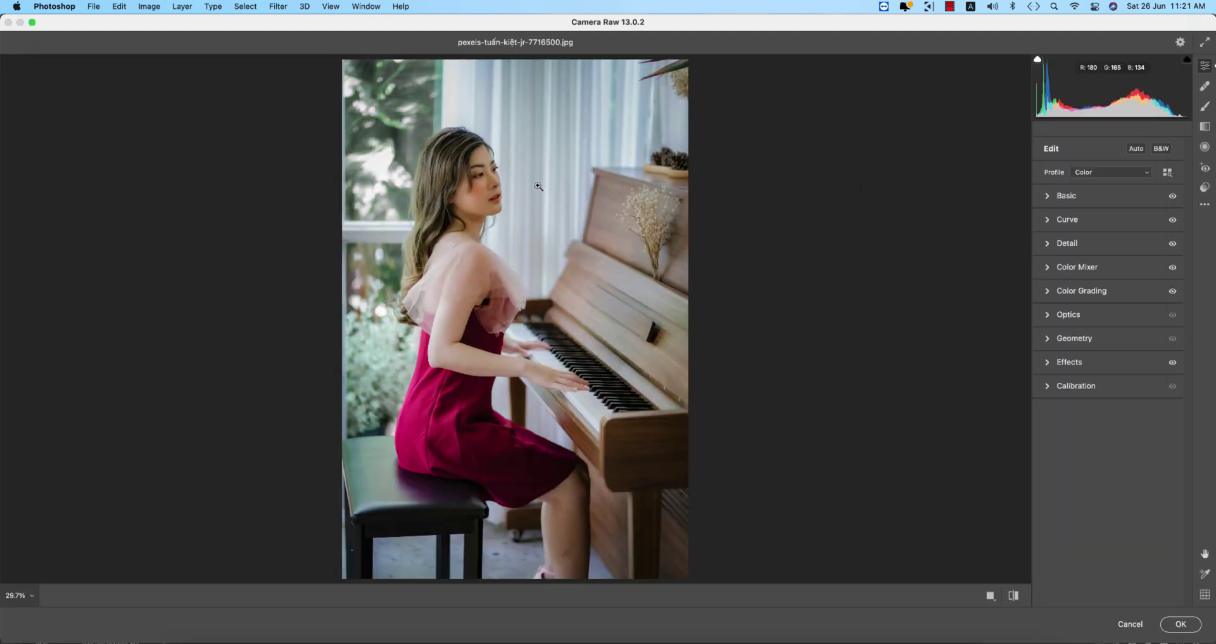
Raise Exposure to +0.30, add Contrast and lift Shadows to +35, compare before/after, then apply
click(1048, 196)
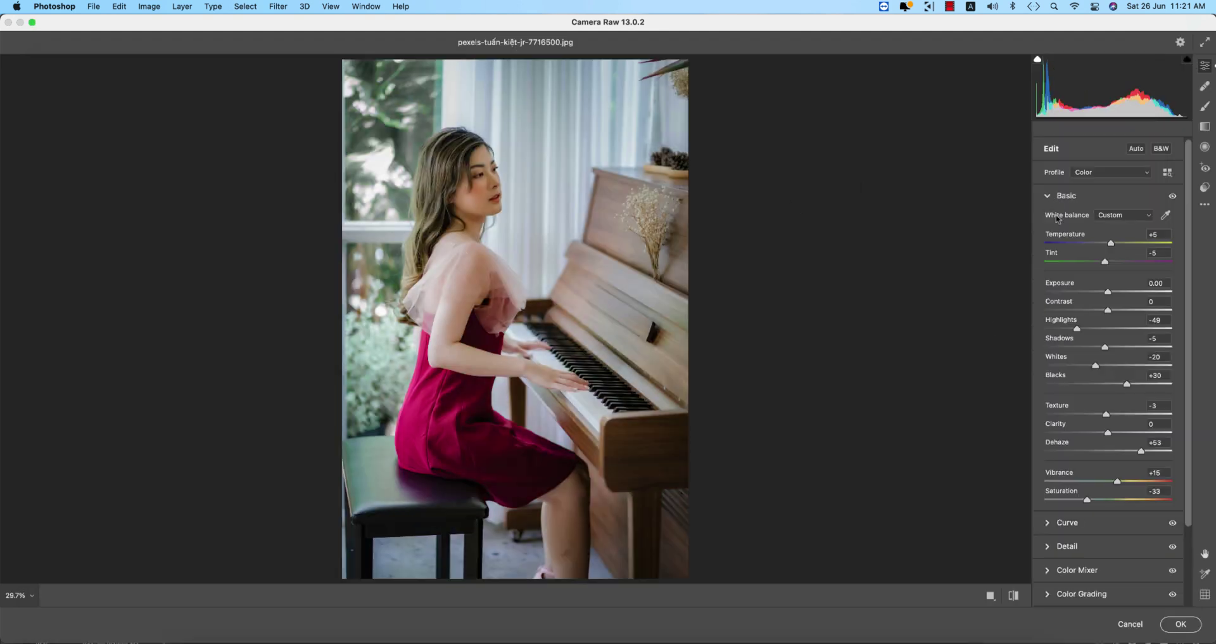
drag(1109, 295, 1128, 310)
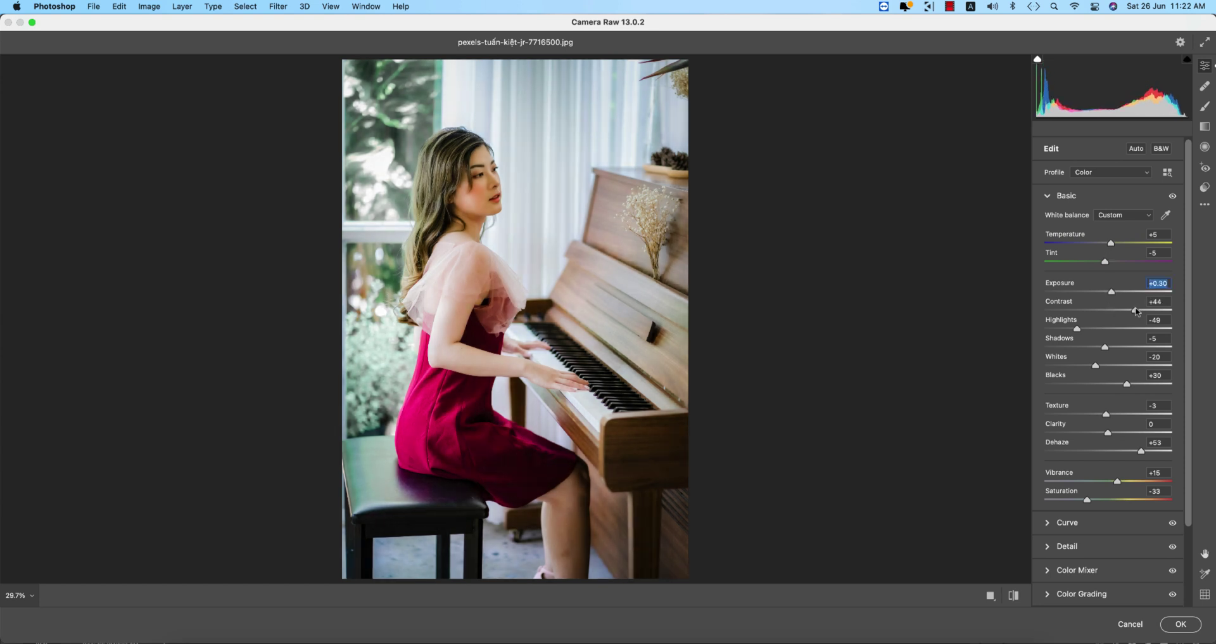
drag(1100, 347, 1130, 347)
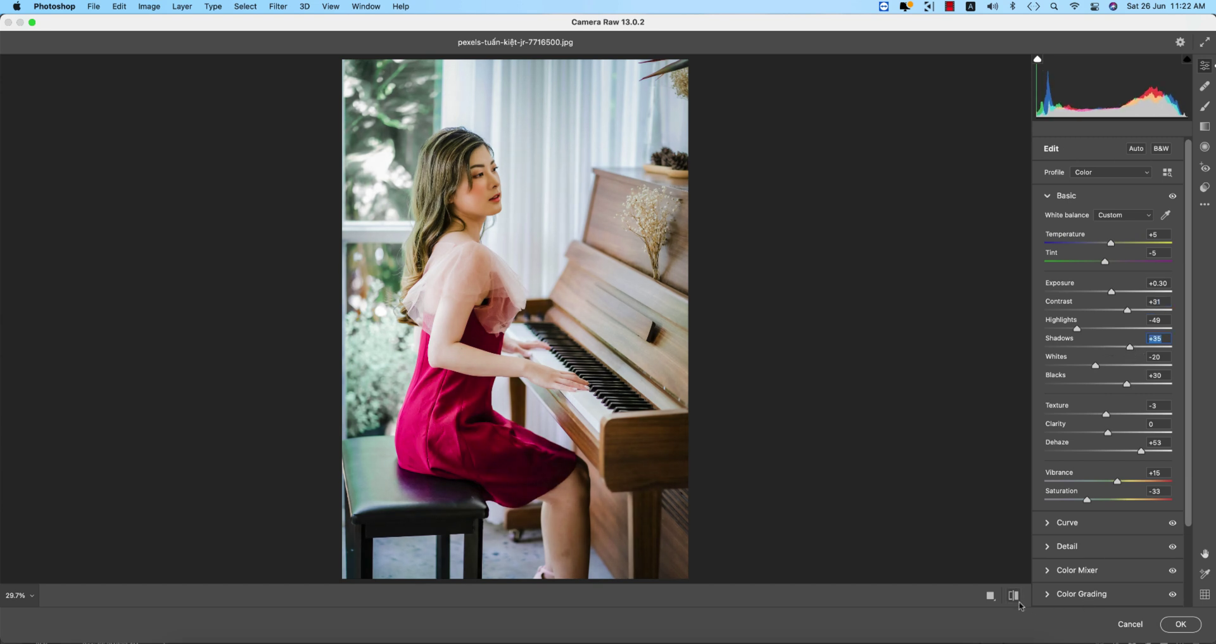
click(990, 595)
click(990, 595)
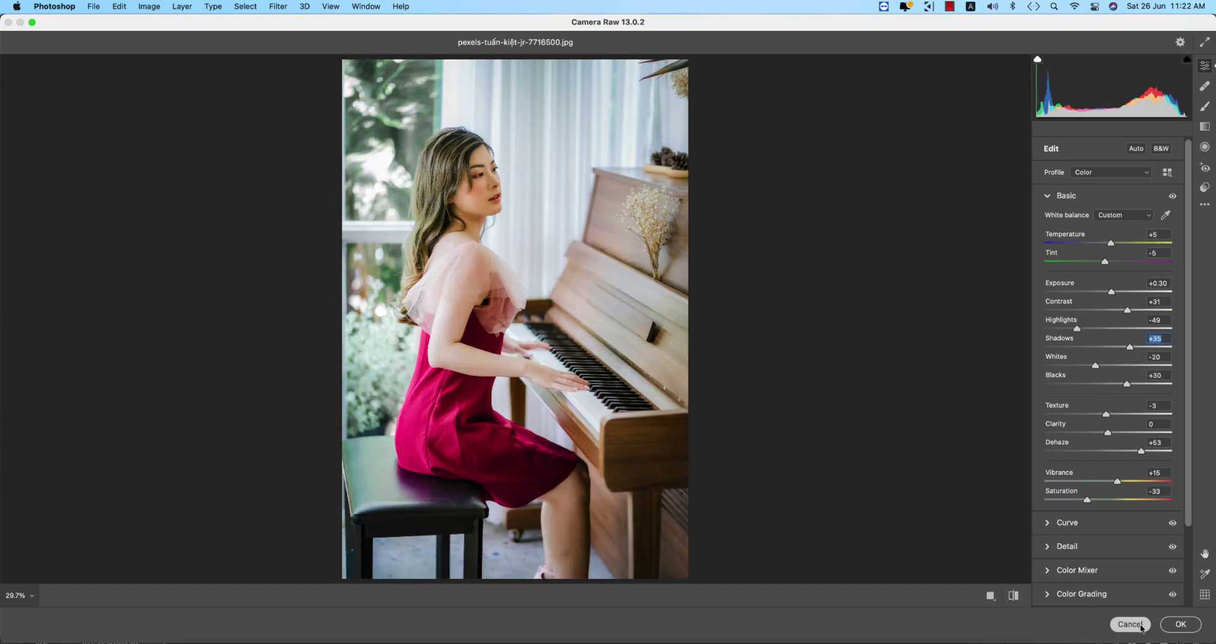
click(1181, 624)
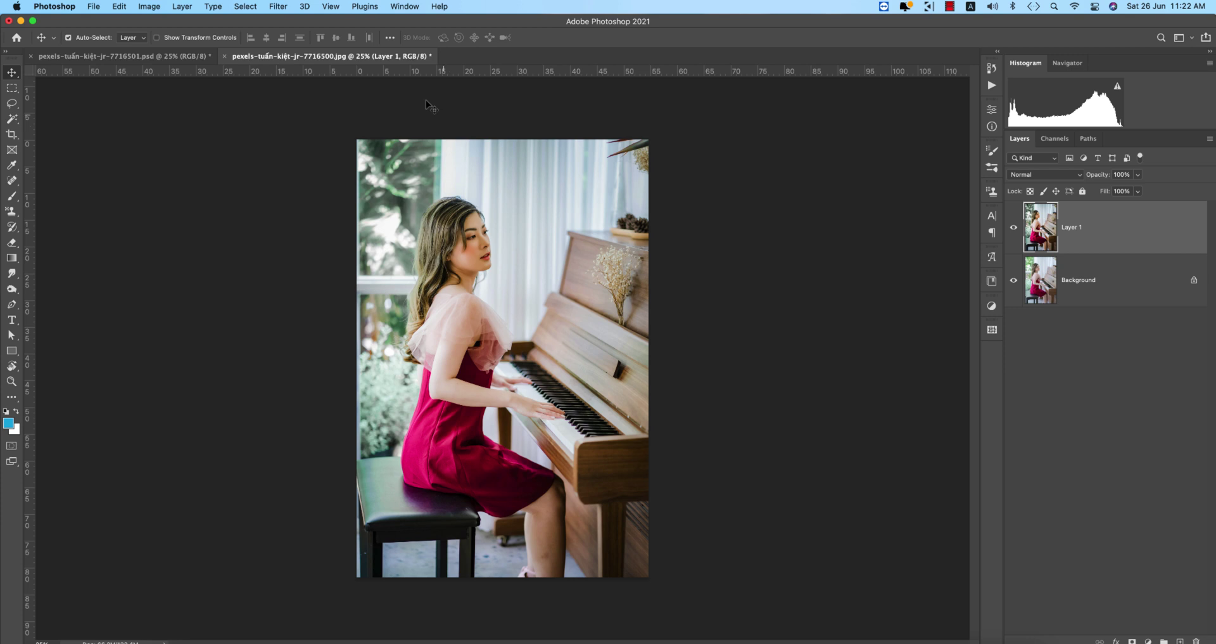
Apply Color Efex Pro 4 Cross Processing with method C04 to the piano portrait
click(278, 11)
mouse_move(341, 334)
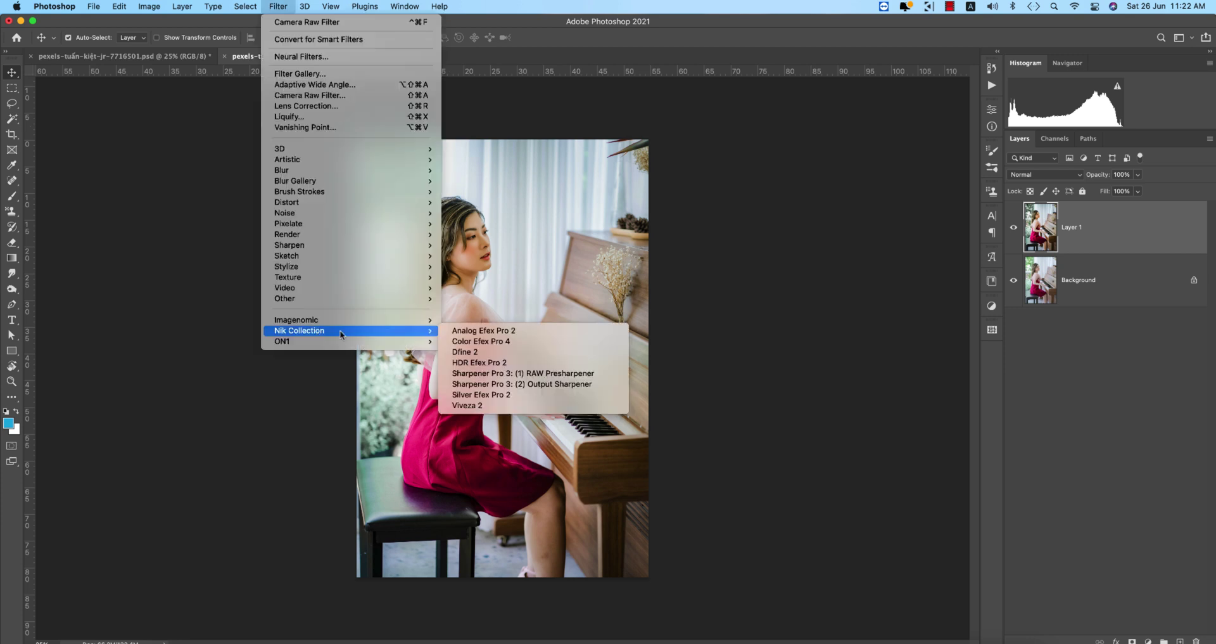
click(488, 343)
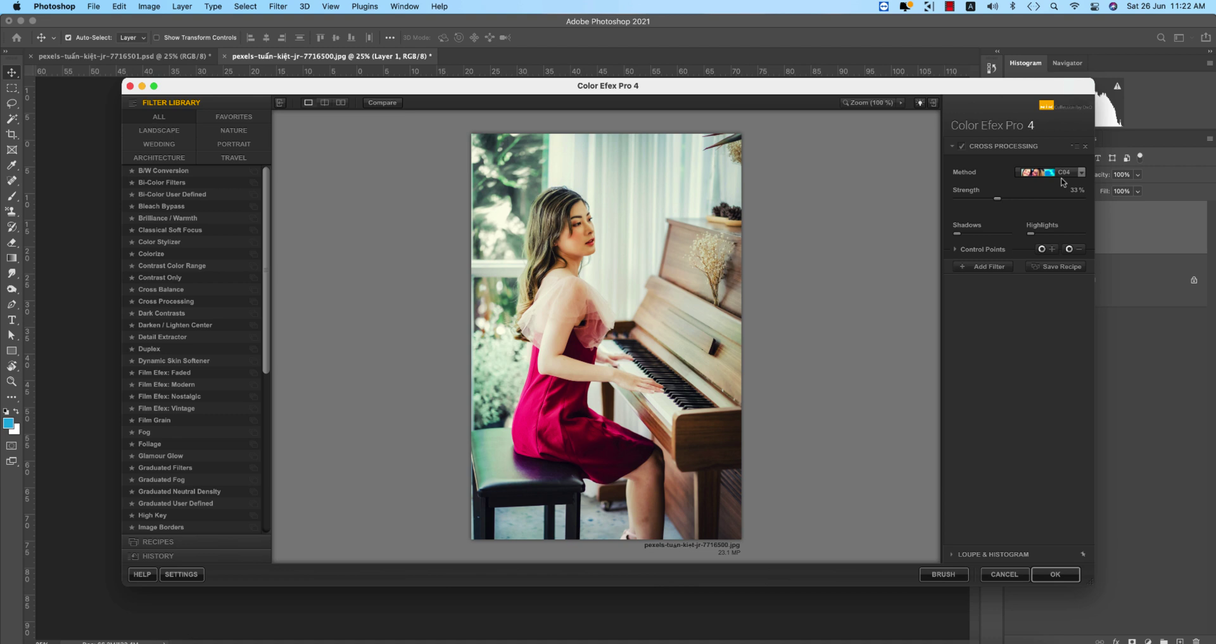
click(1063, 175)
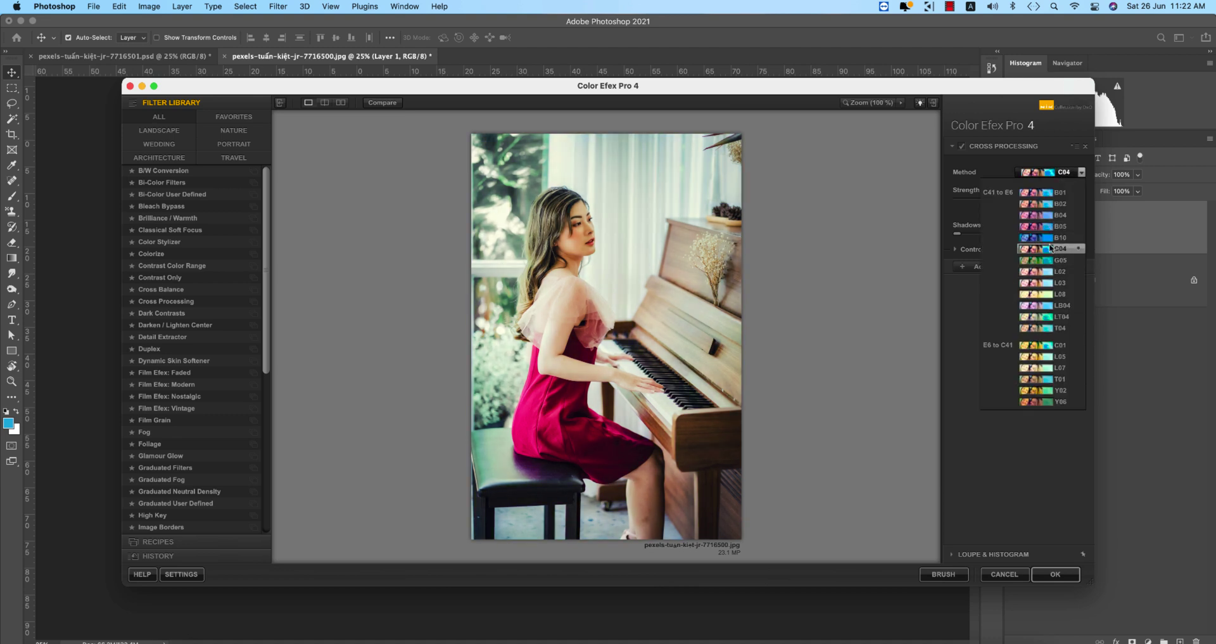
click(1050, 248)
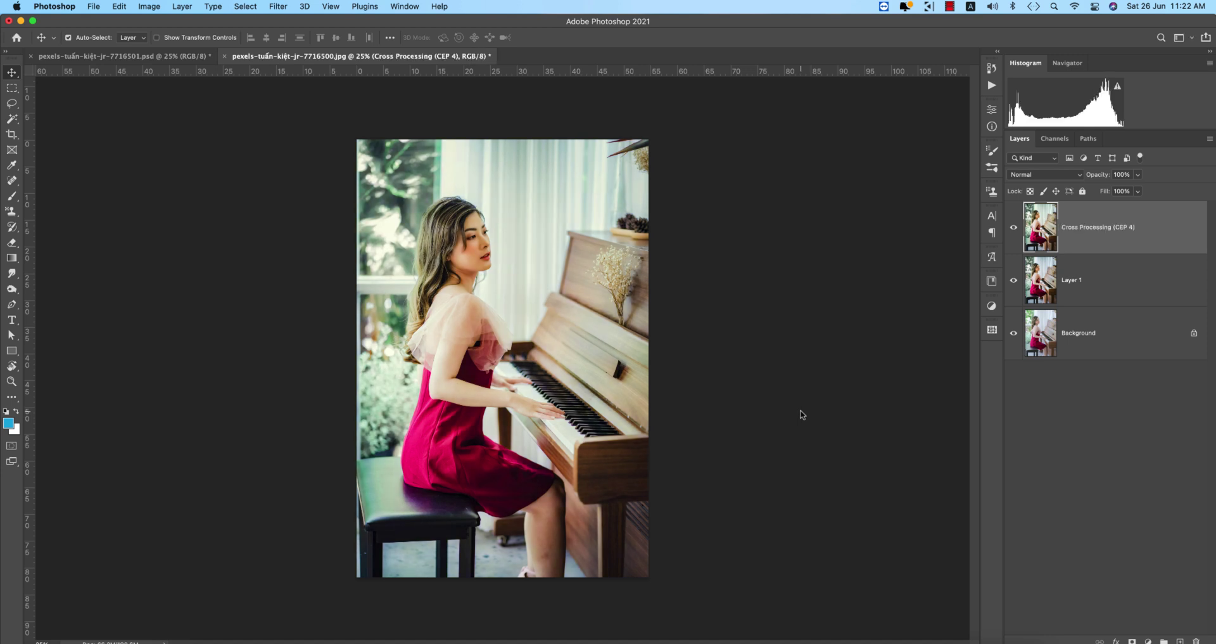
Compare with the graded layers hidden, then save the piano portrait as a layered PSD
alt+click(1012, 336)
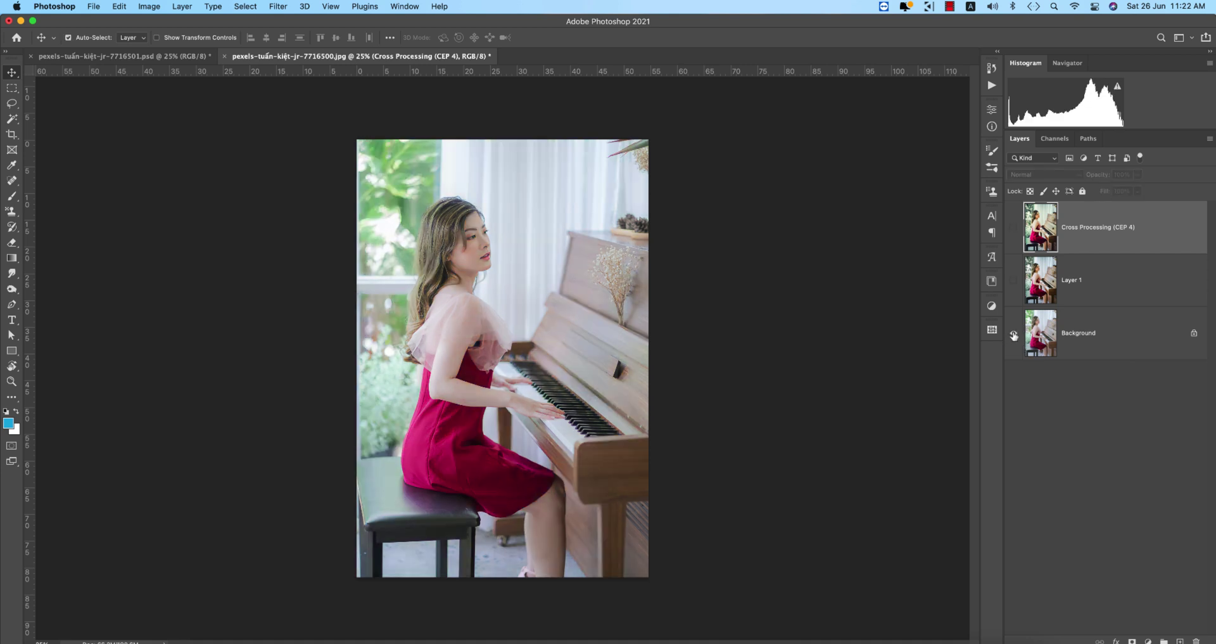
alt+click(1013, 335)
key(super+s)
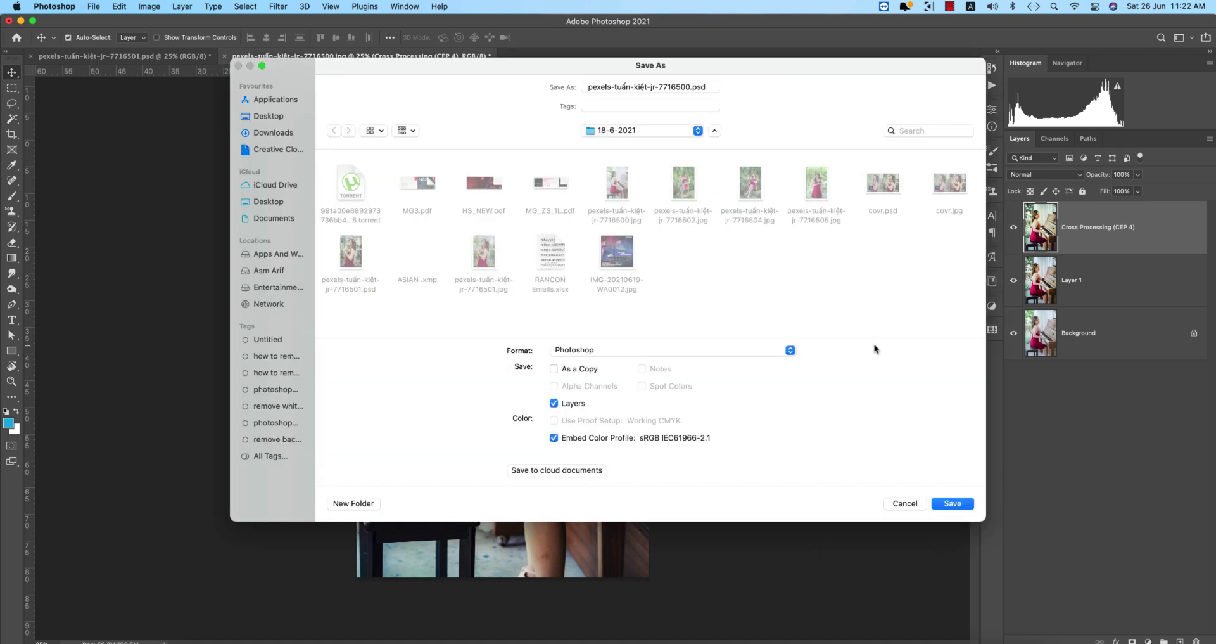
key(Return)
key(Return)
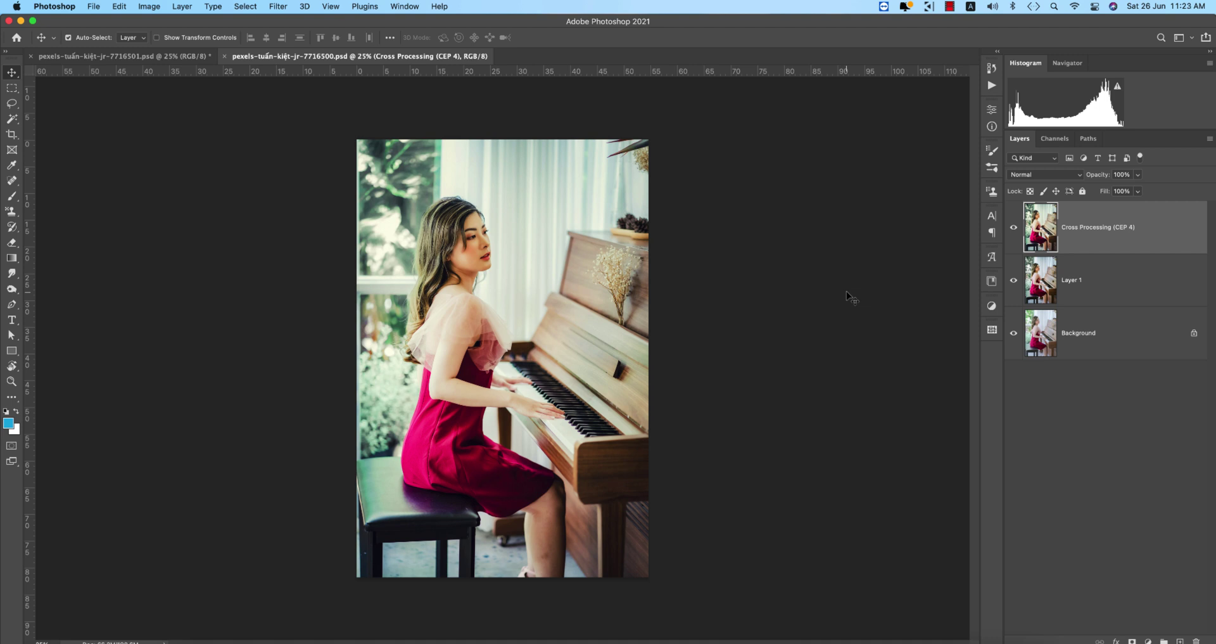
Save a JPEG copy named 7716500.jpg, accepting the default JPEG quality options
click(93, 7)
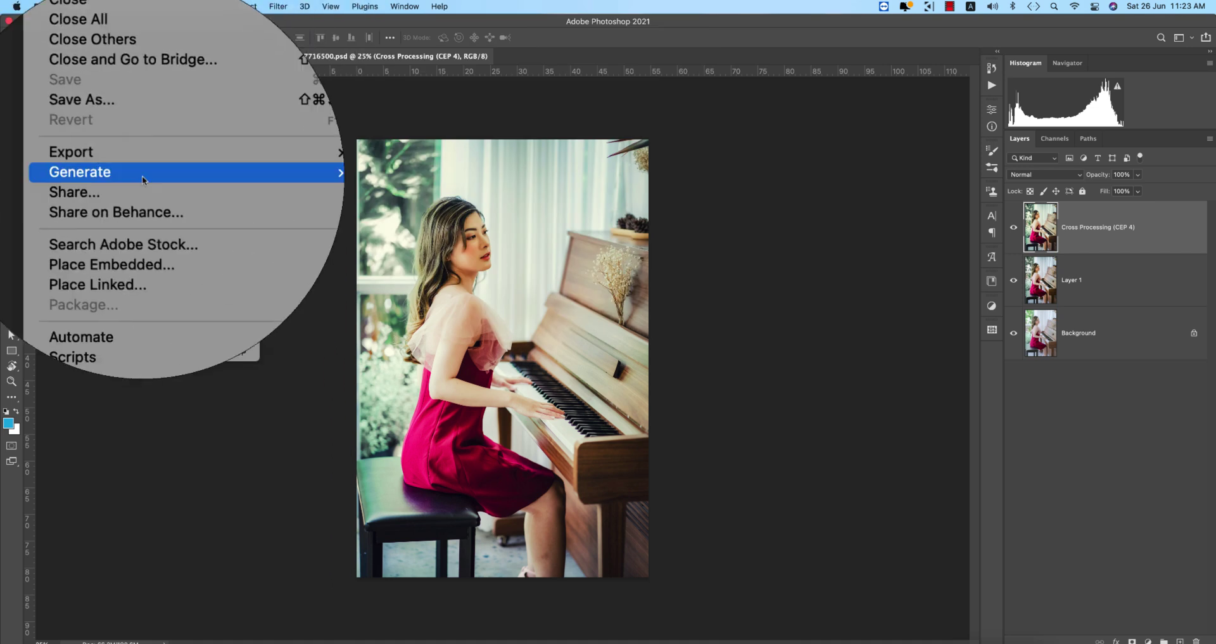
click(83, 100)
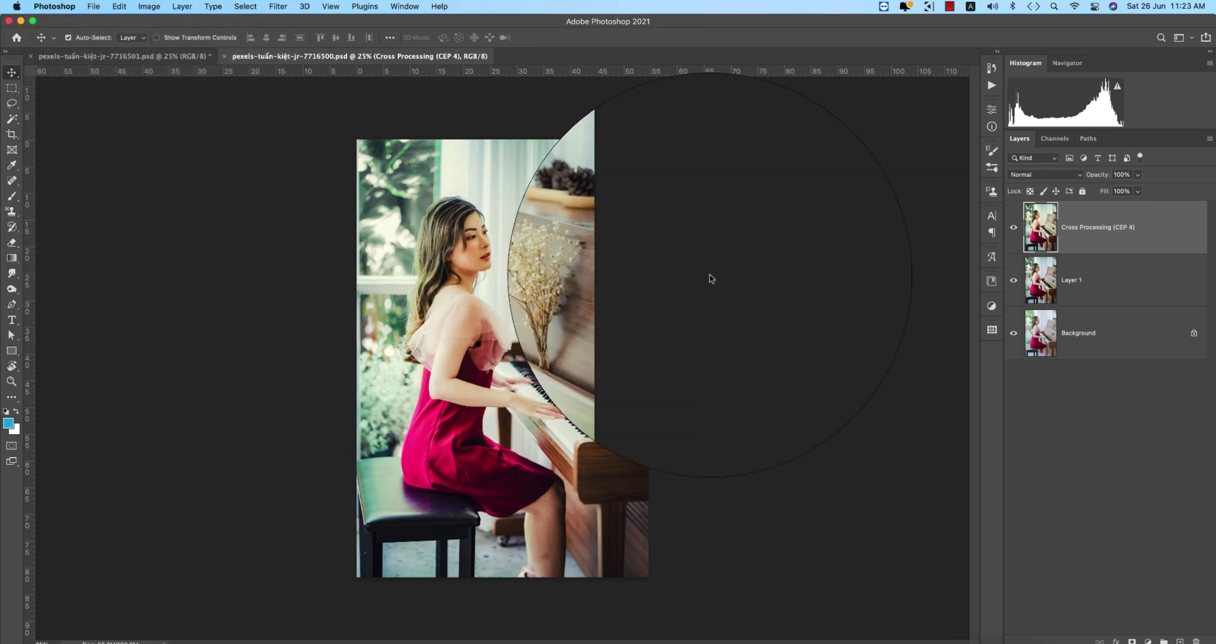
click(778, 349)
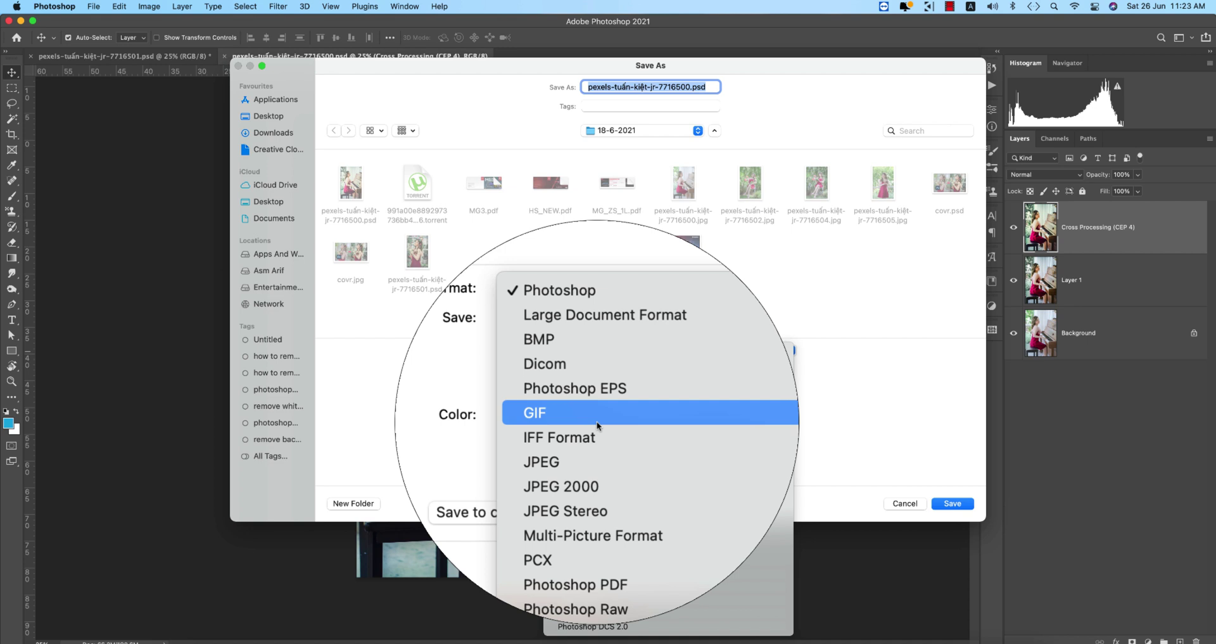
click(594, 441)
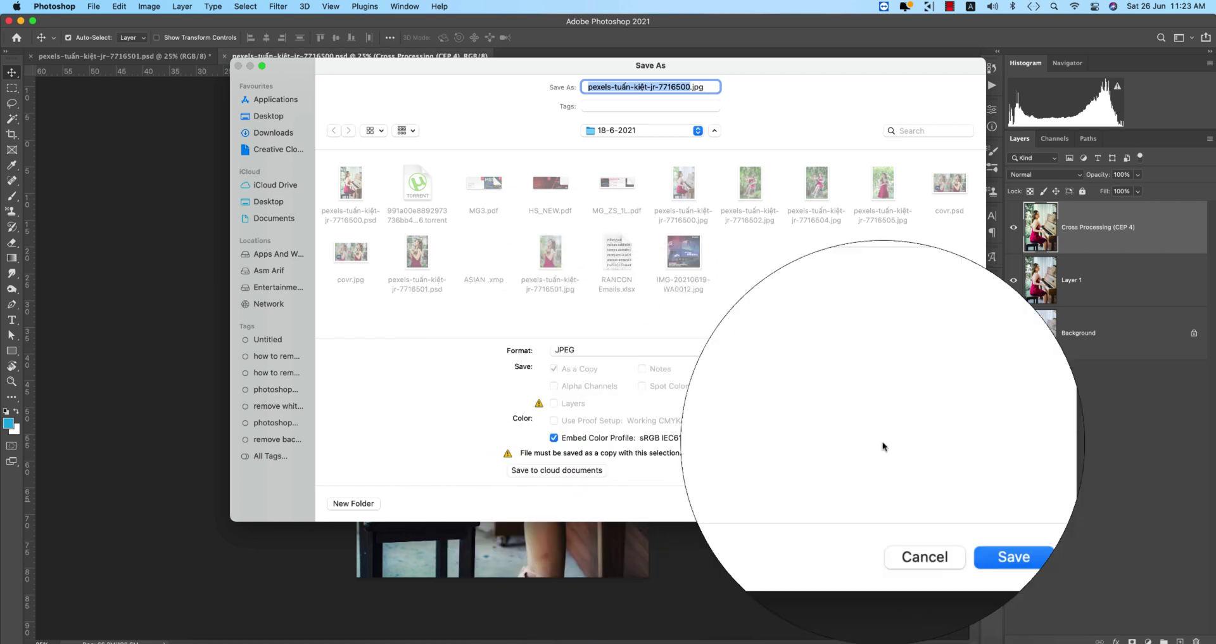
click(659, 87)
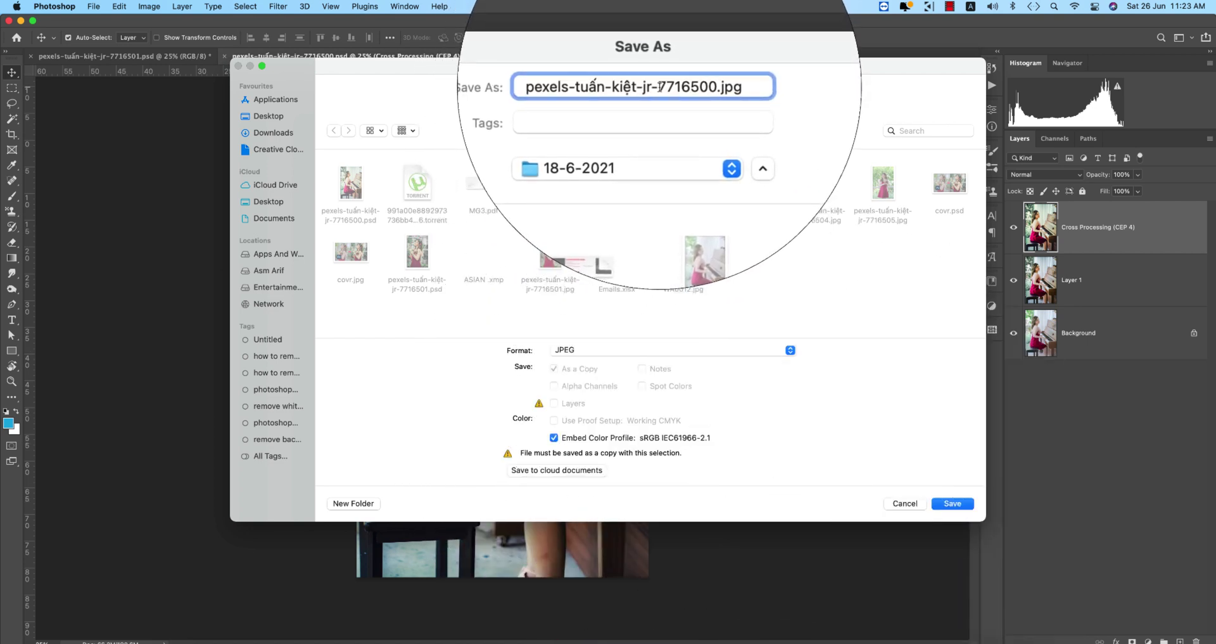
drag(659, 87, 589, 86)
key(BackSpace)
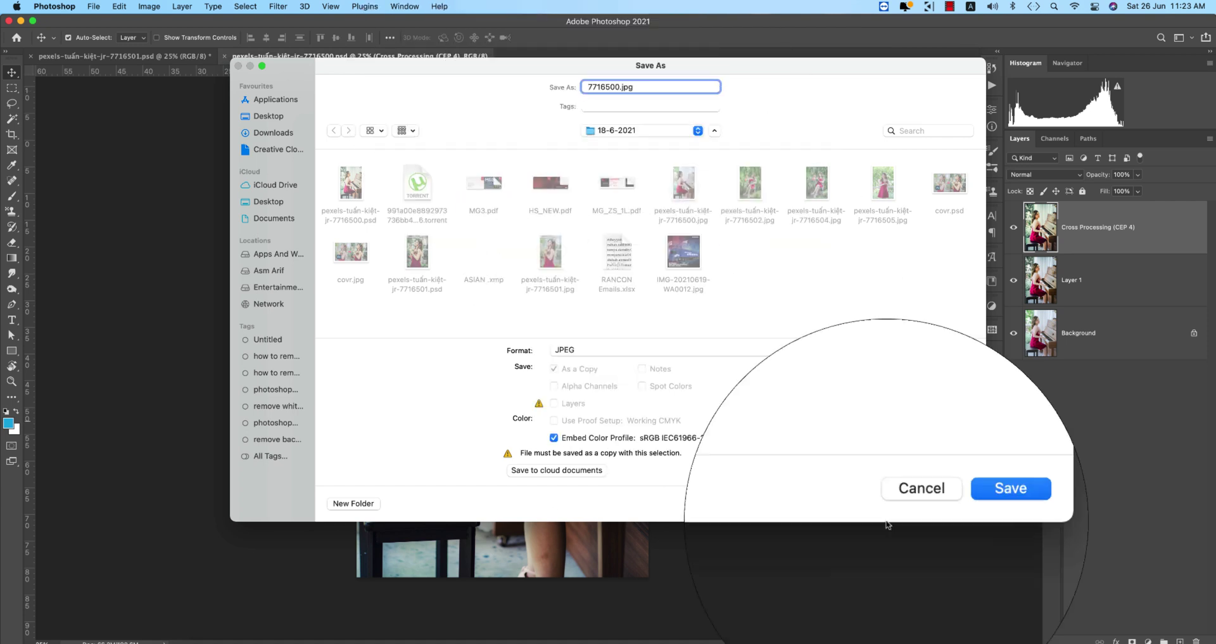
click(945, 503)
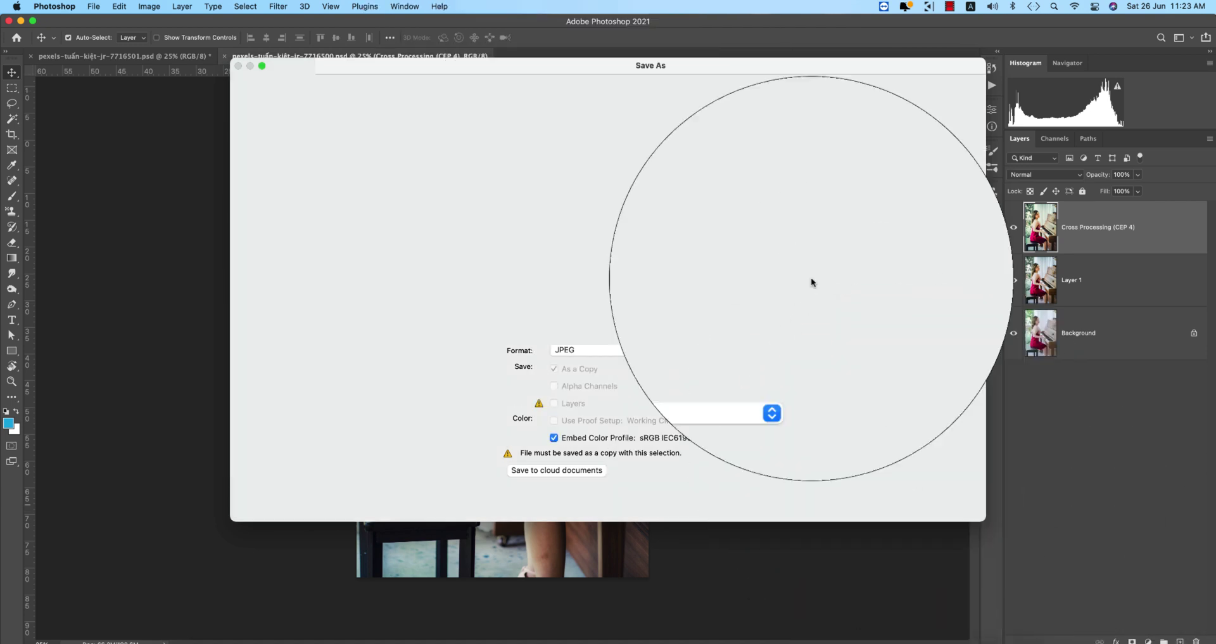
click(787, 139)
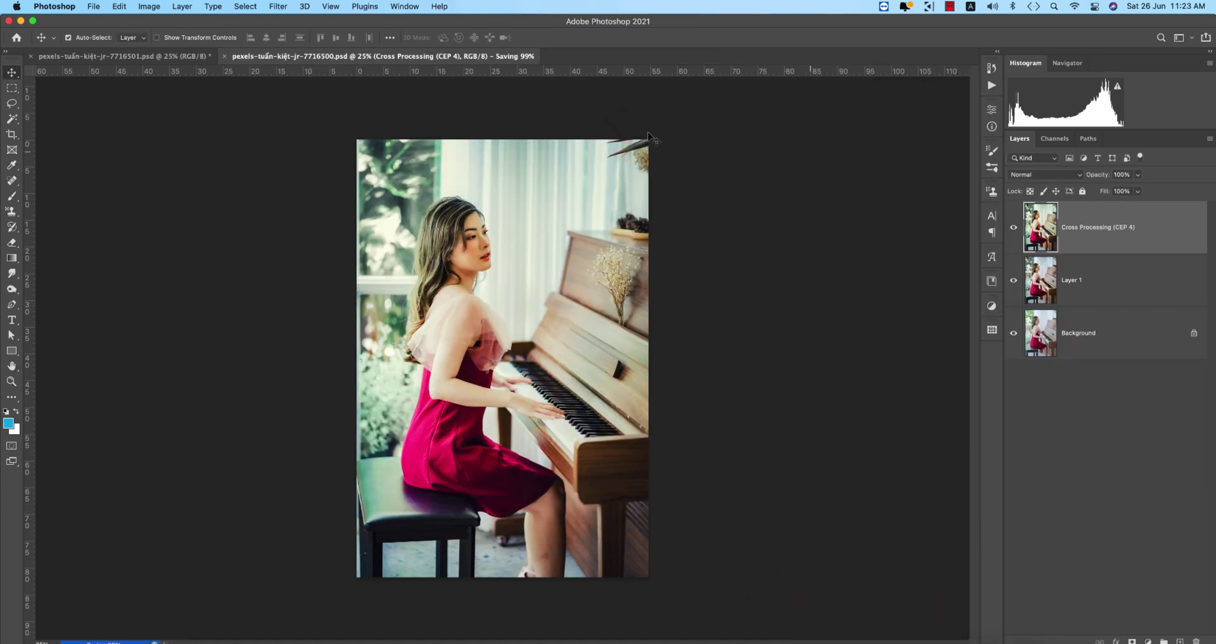
Close the piano portrait, save the flower portrait PSD, then save a renamed JPEG copy
click(224, 56)
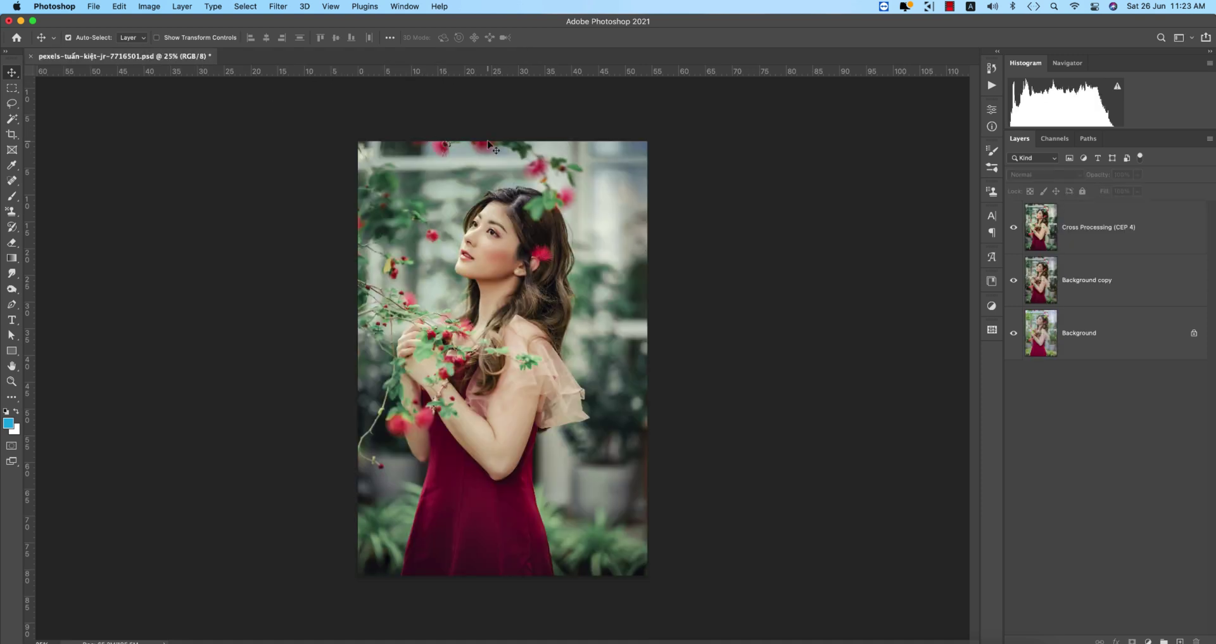
key(super+s)
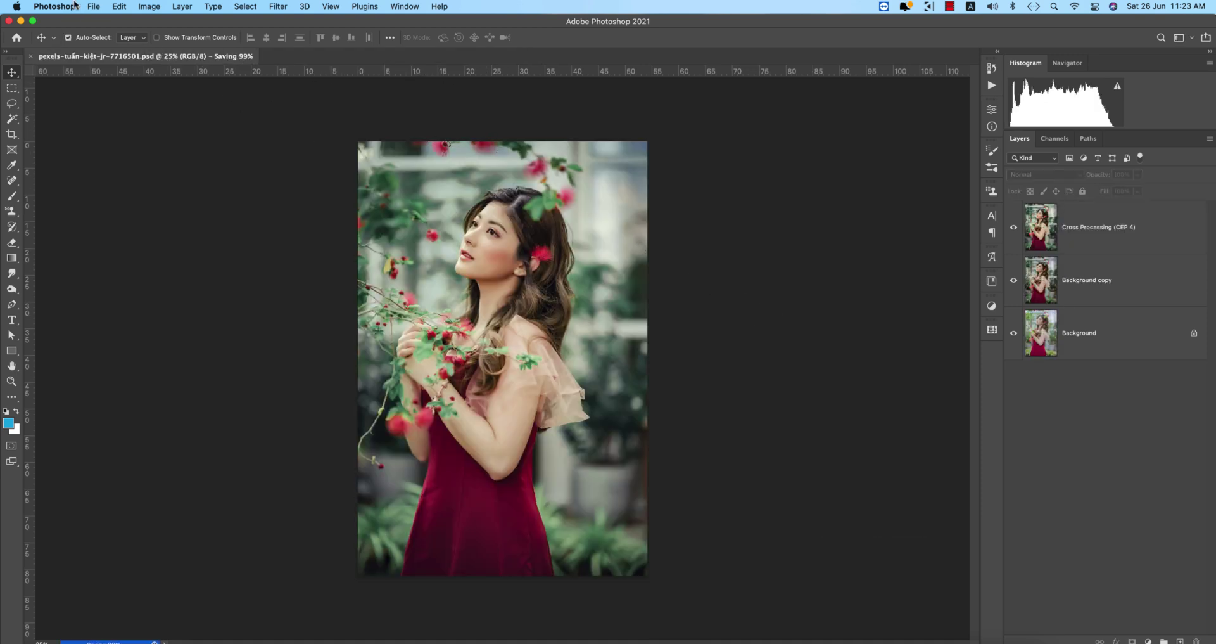
click(93, 6)
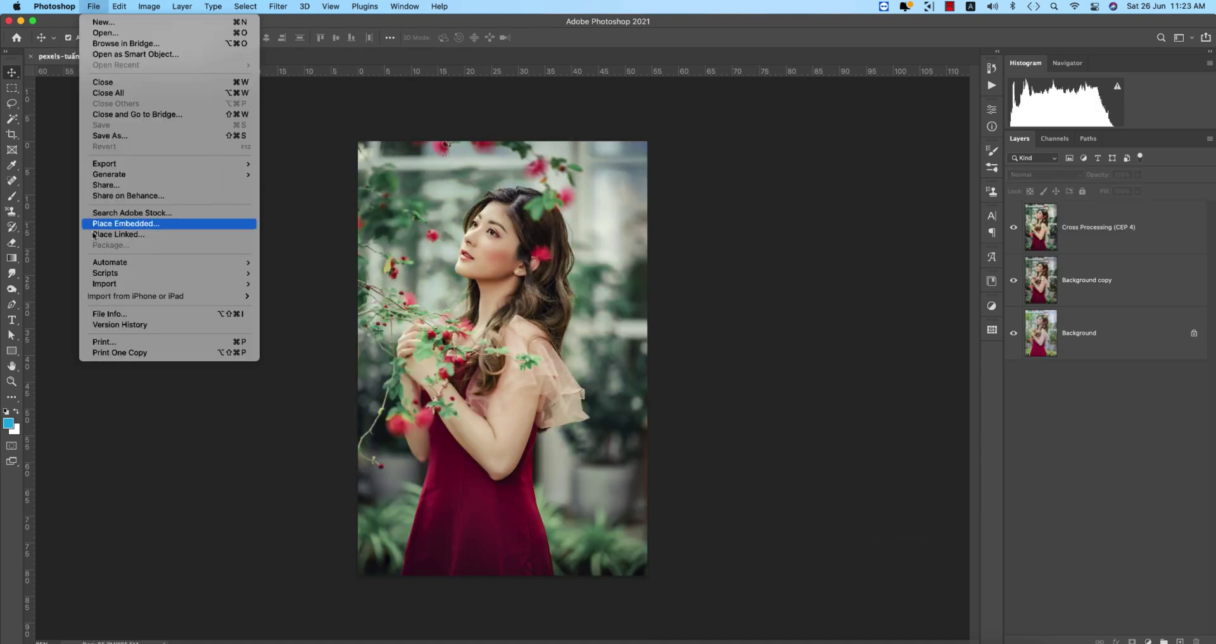
click(108, 135)
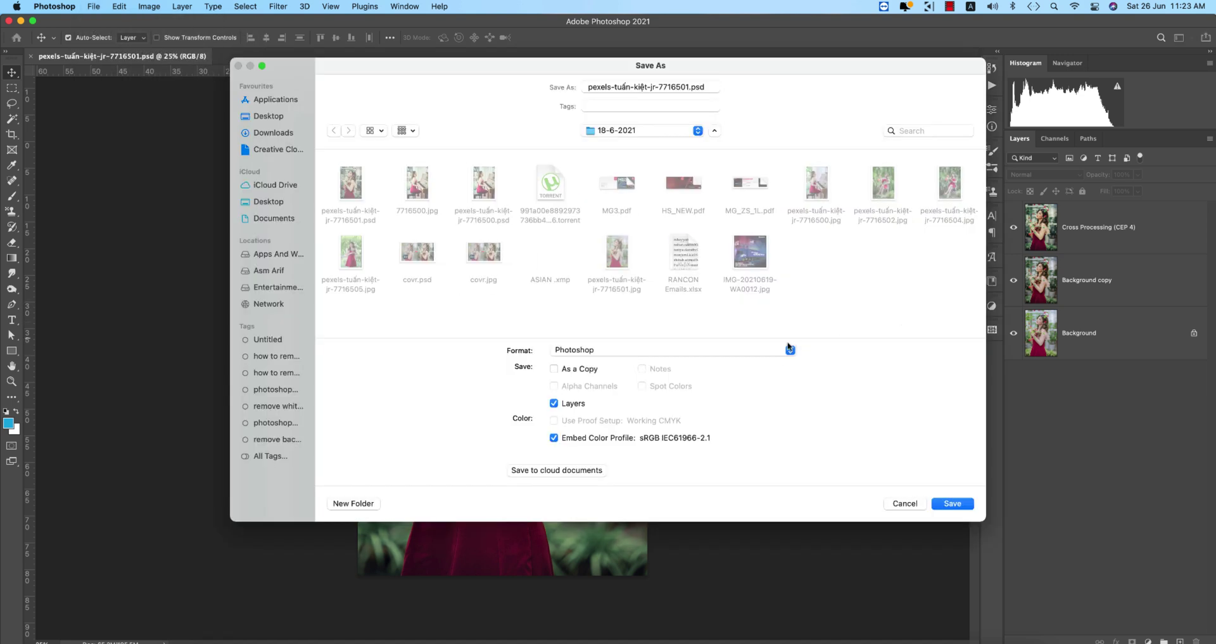
click(785, 350)
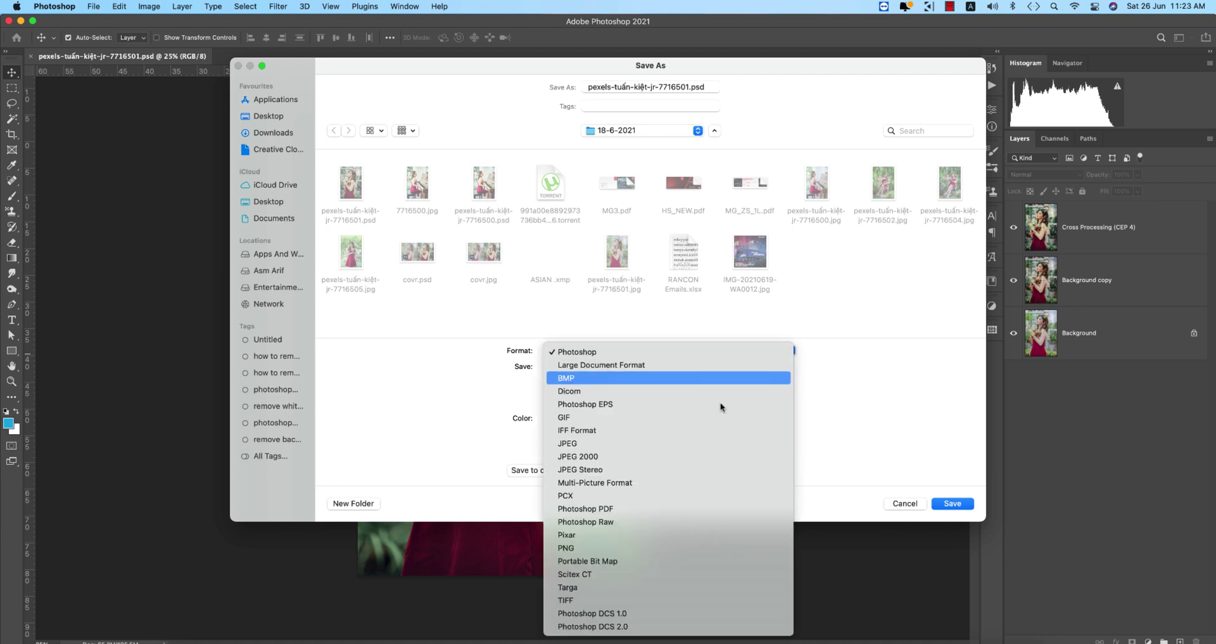
click(579, 449)
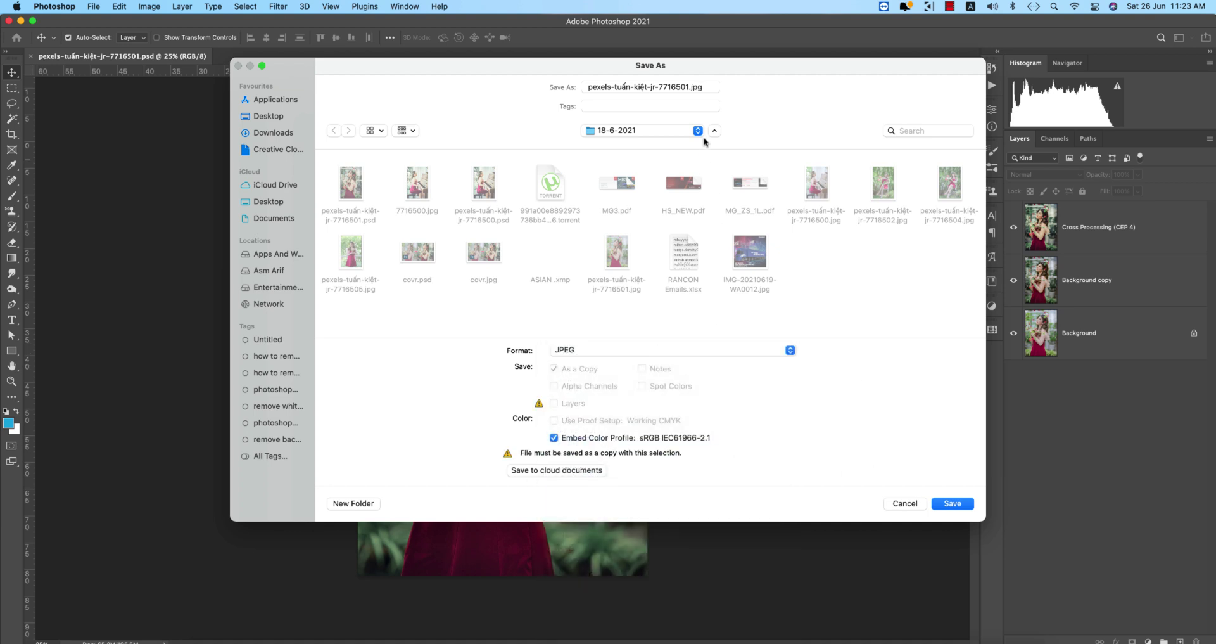
click(647, 86)
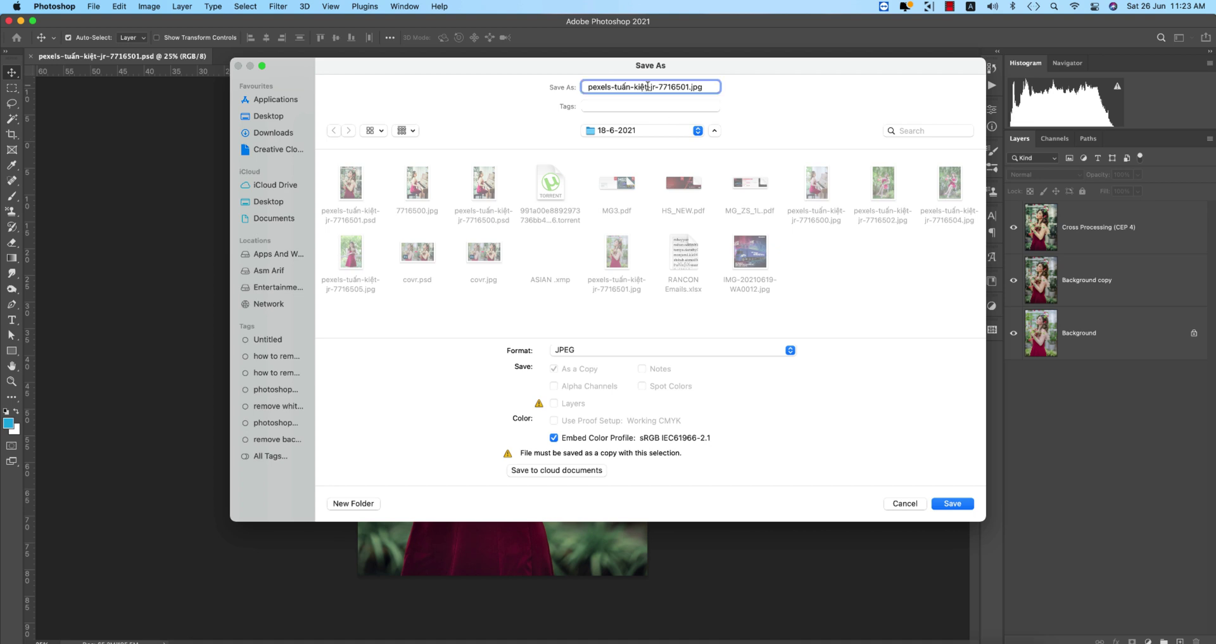
drag(655, 86, 450, 74)
text(e)
click(952, 504)
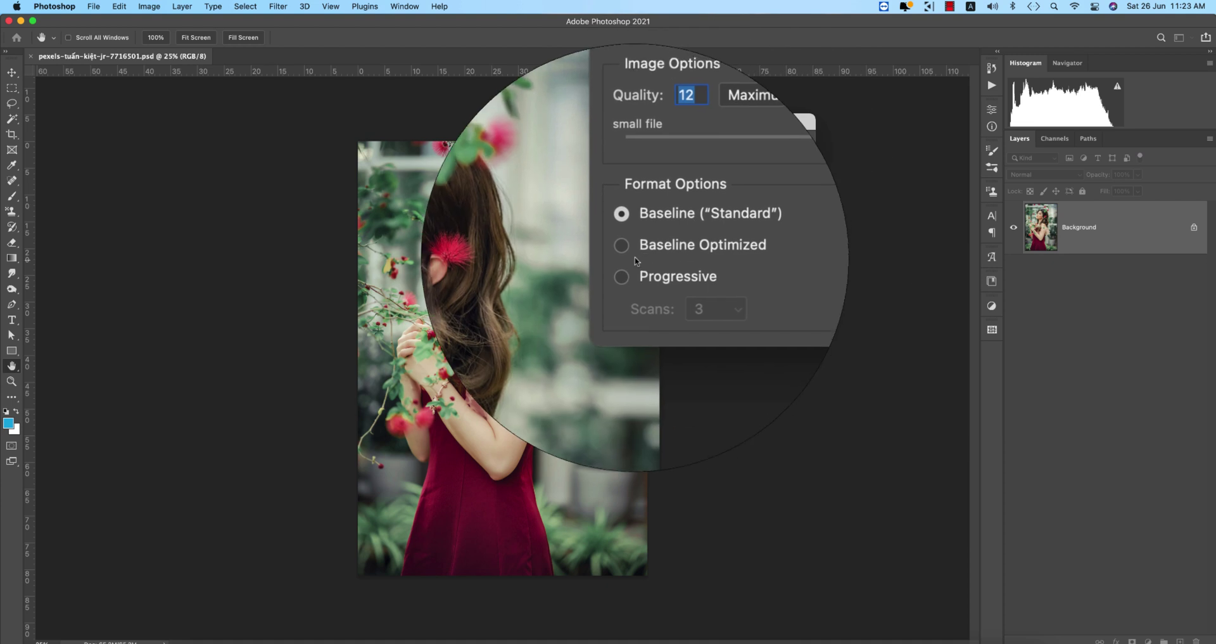
Set the JPEG options to Baseline ("Standard") at quality 12 (Maximum) and confirm
click(628, 255)
click(628, 267)
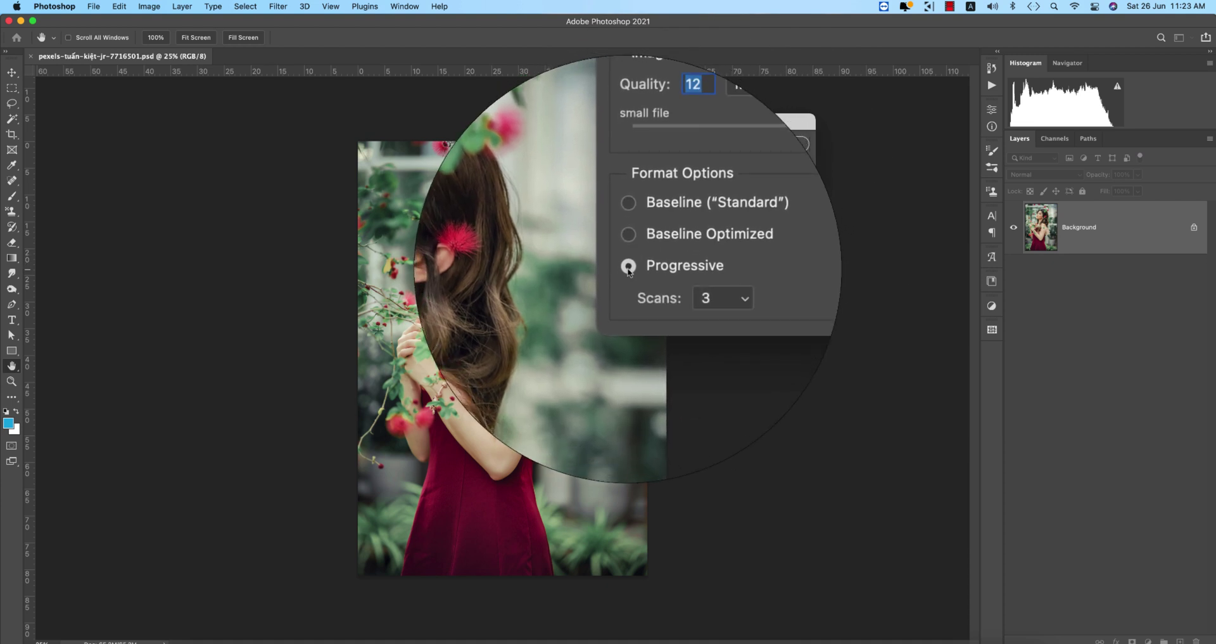
click(625, 256)
click(627, 229)
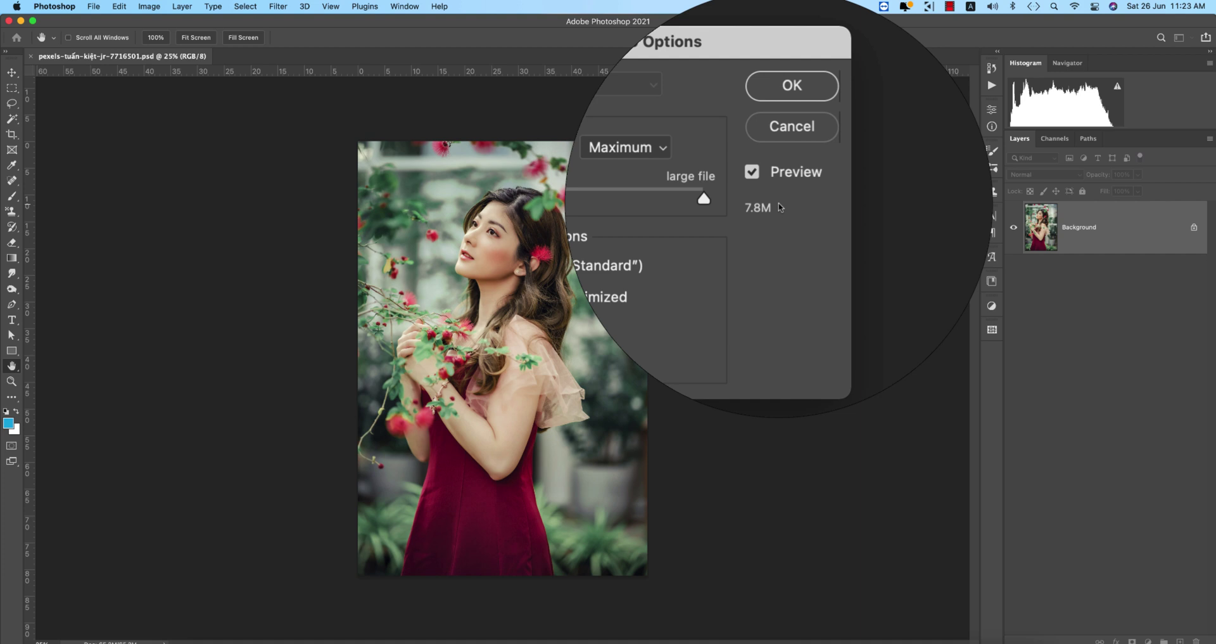
click(797, 139)
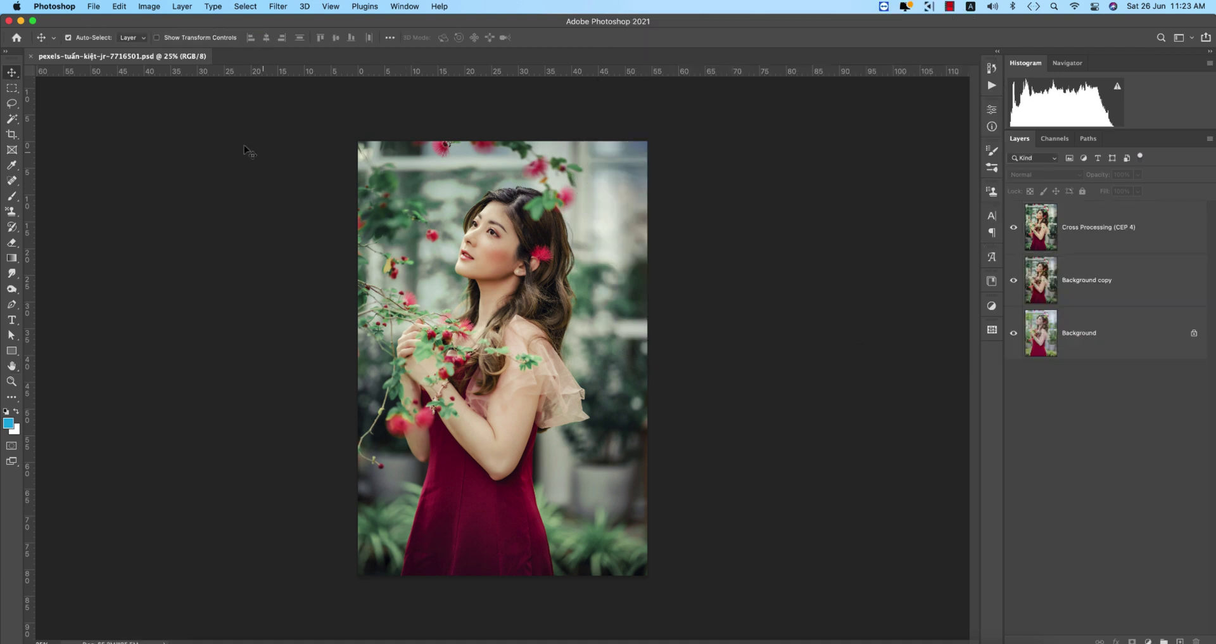
alt+click(1014, 334)
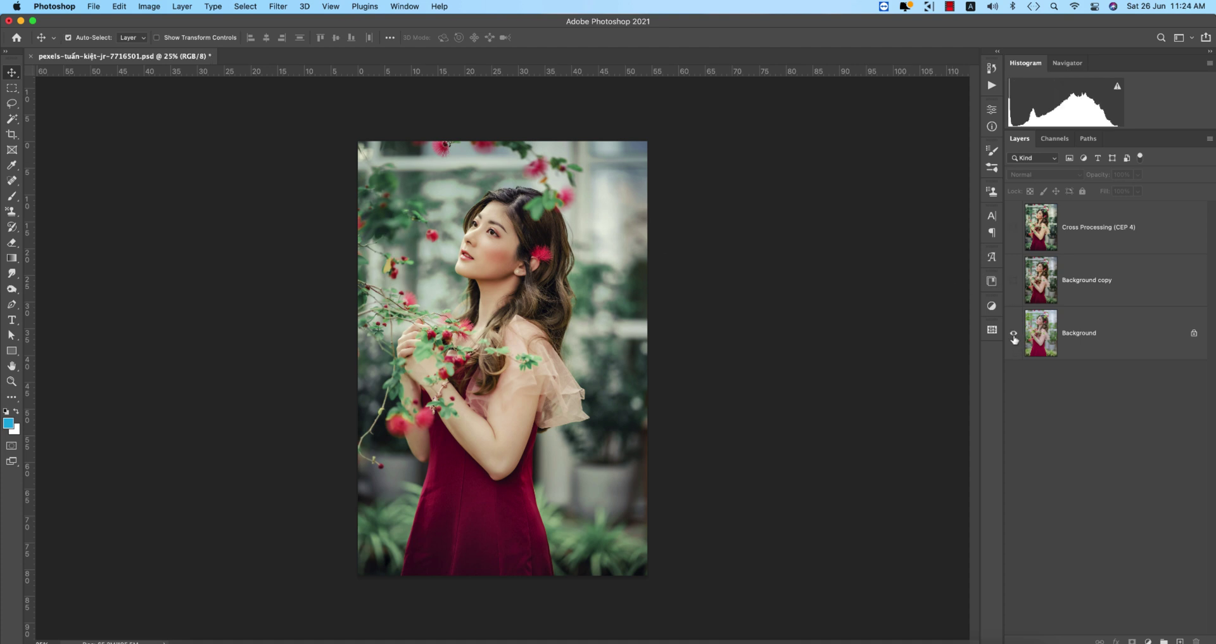